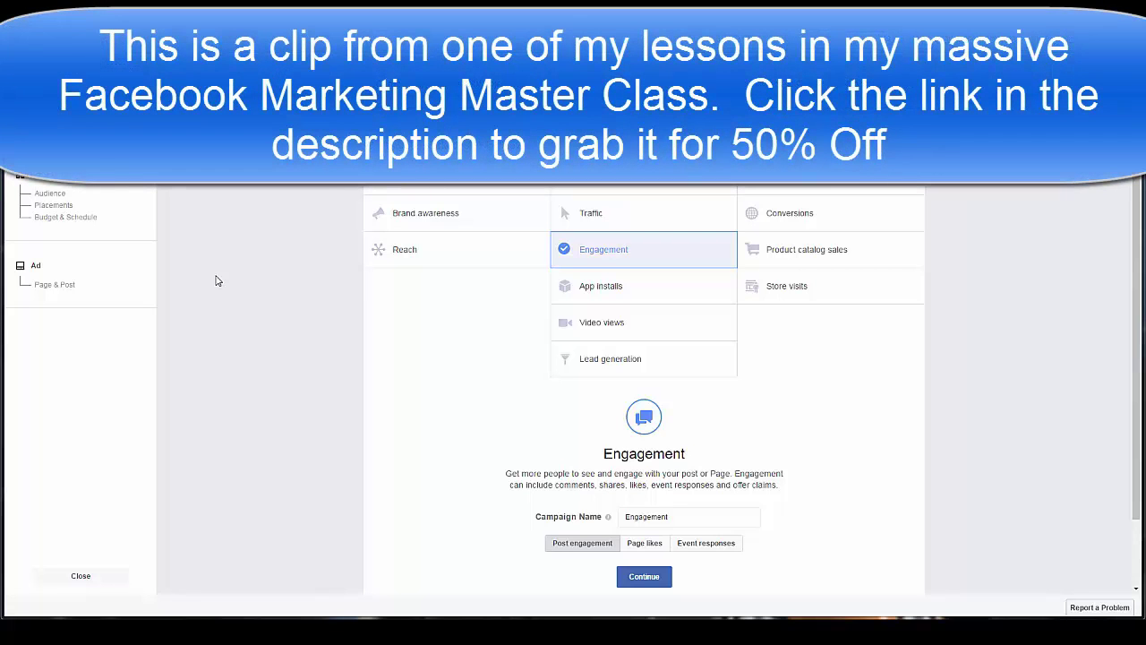
Set the campaign objective to Traffic, name the campaign "Traffic demo - delete it" and continue to the ad set
click(598, 221)
click(801, 161)
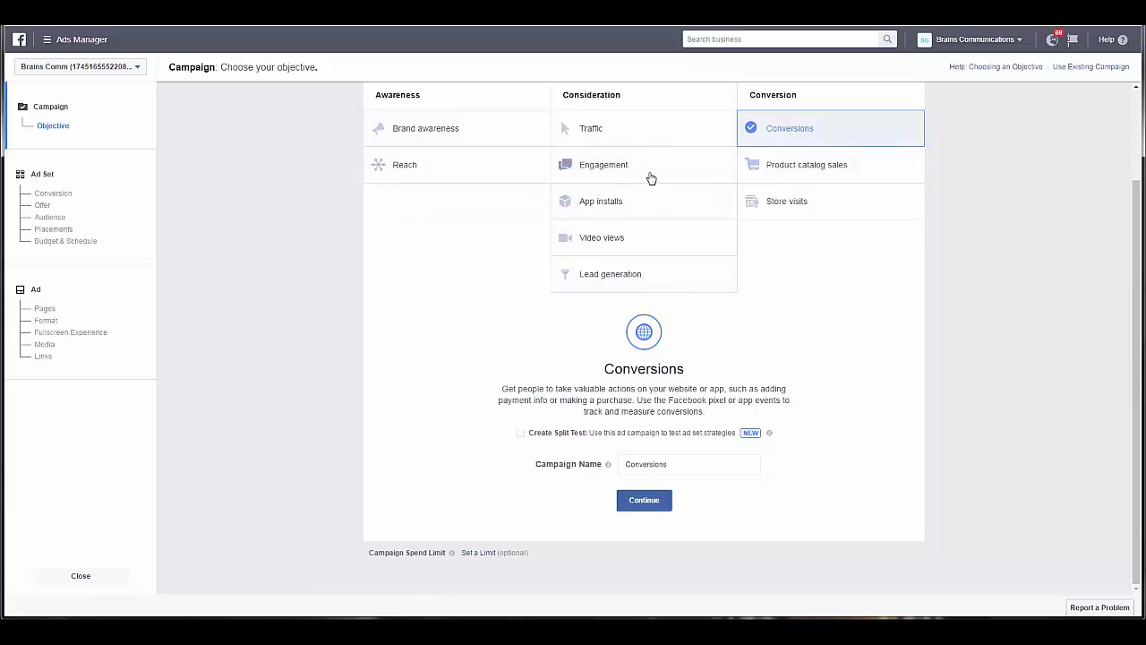
click(591, 136)
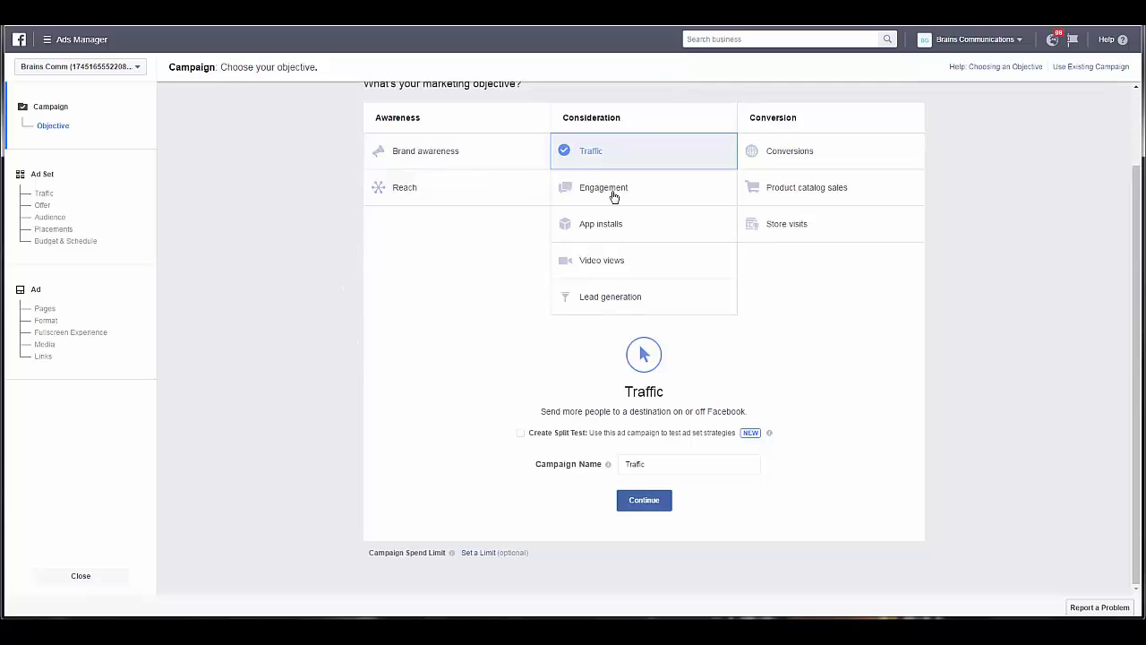
click(653, 467)
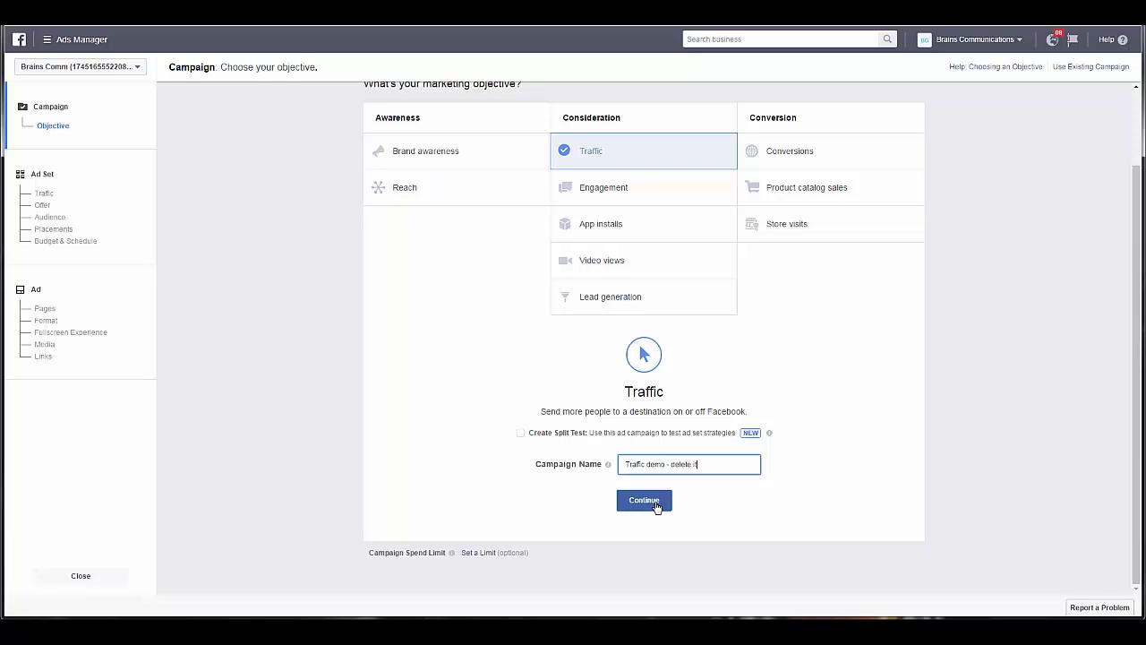
click(654, 501)
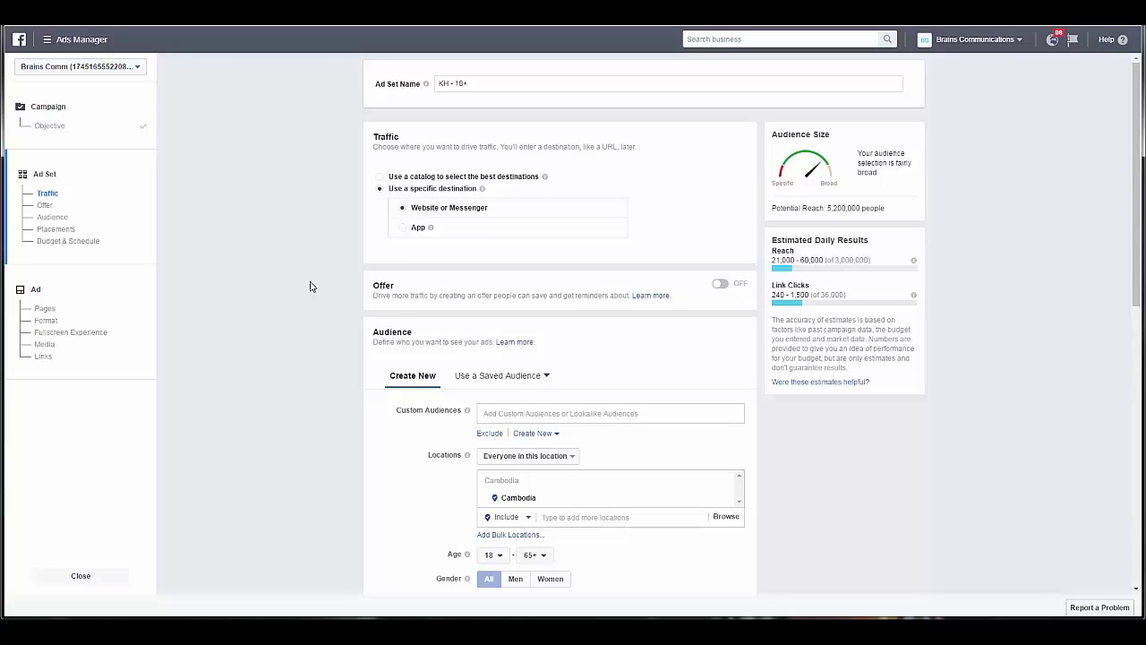
Apply the saved audience beginning "IQK - All KH Wide - exclude" to the ad set
scroll(310, 283, down, 3)
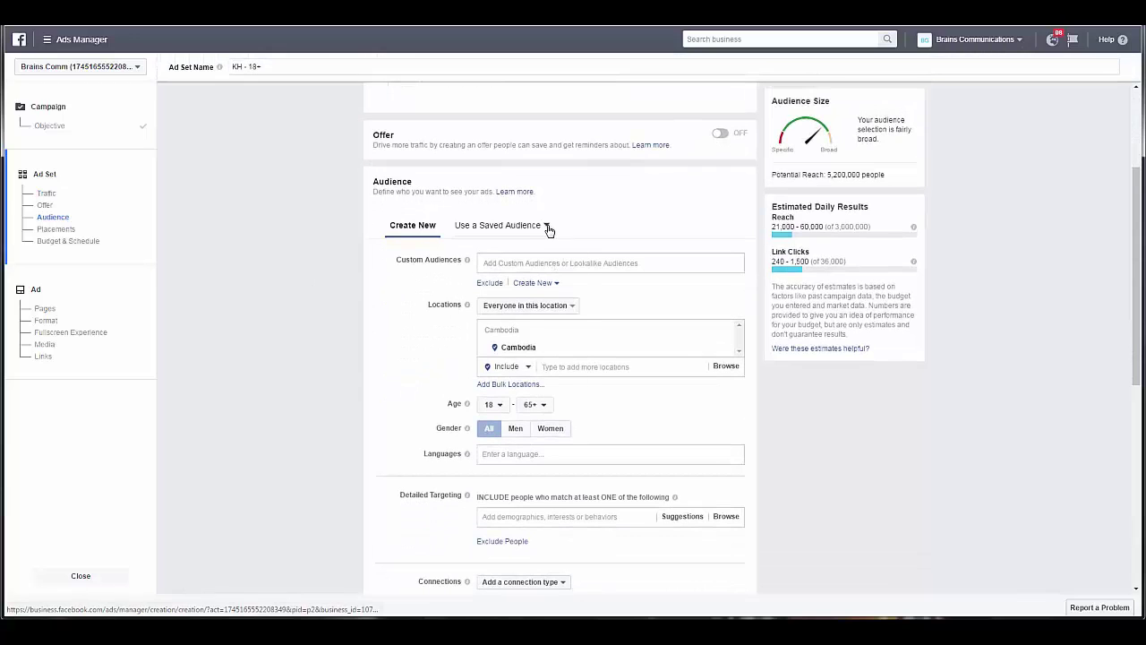
click(552, 230)
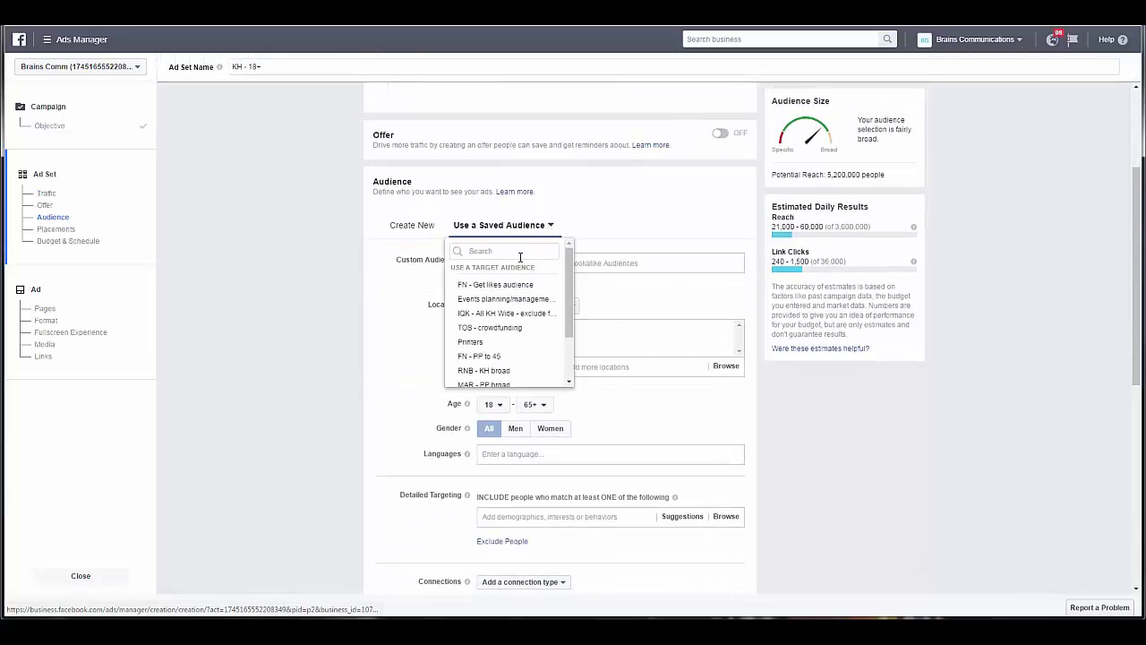
click(506, 313)
Switch the ad set from automatic to edited placements and exclude Instagram from the platforms
scroll(311, 285, down, 3)
scroll(310, 285, down, 1)
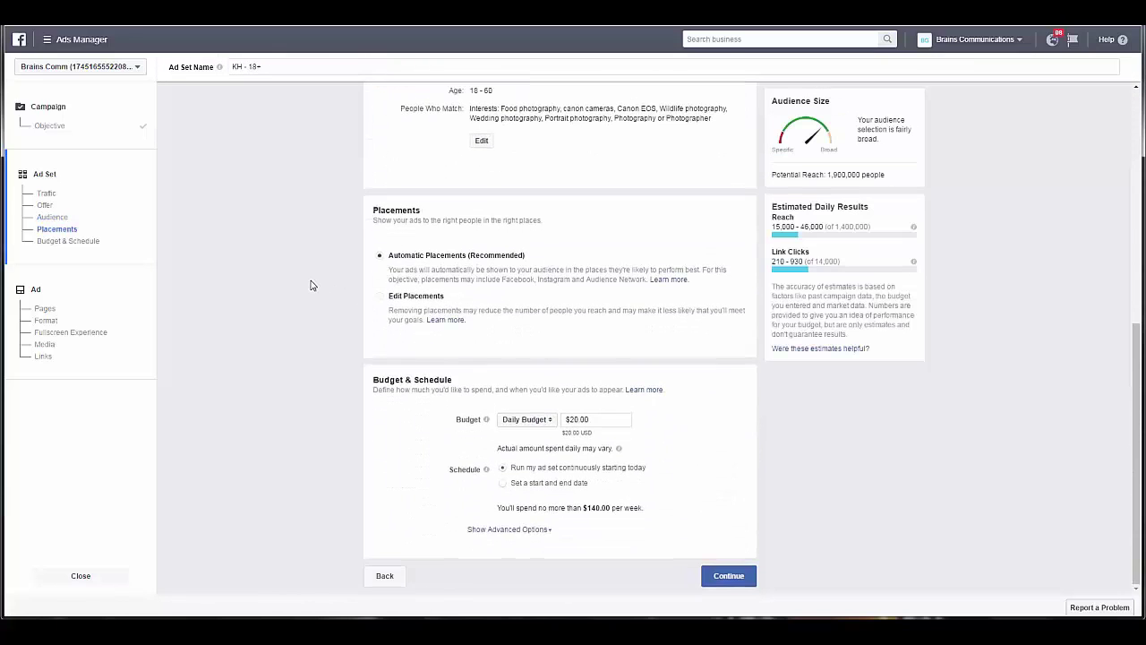
click(379, 305)
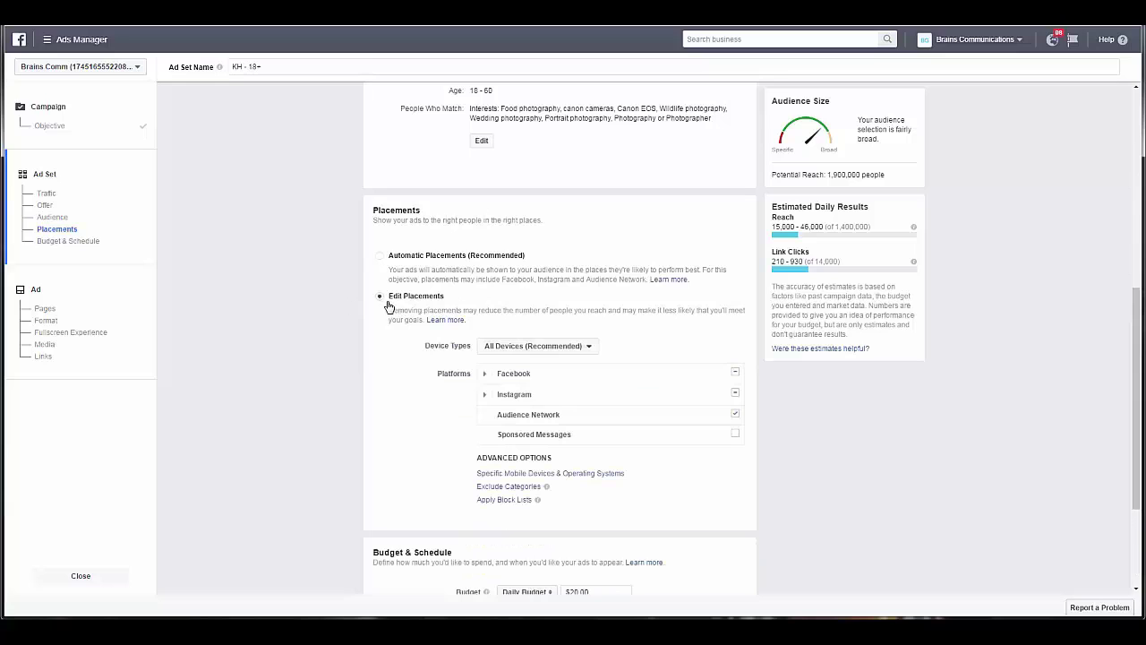
click(735, 395)
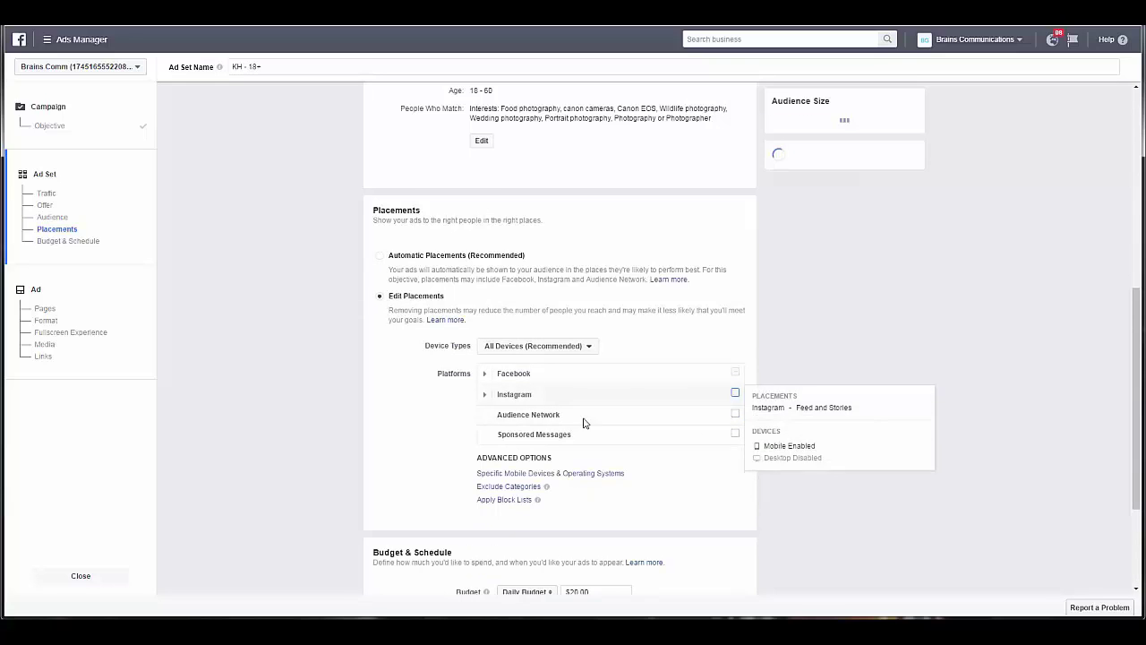
Change the ad set's budget to a lifetime budget of $40
scroll(358, 383, down, 2)
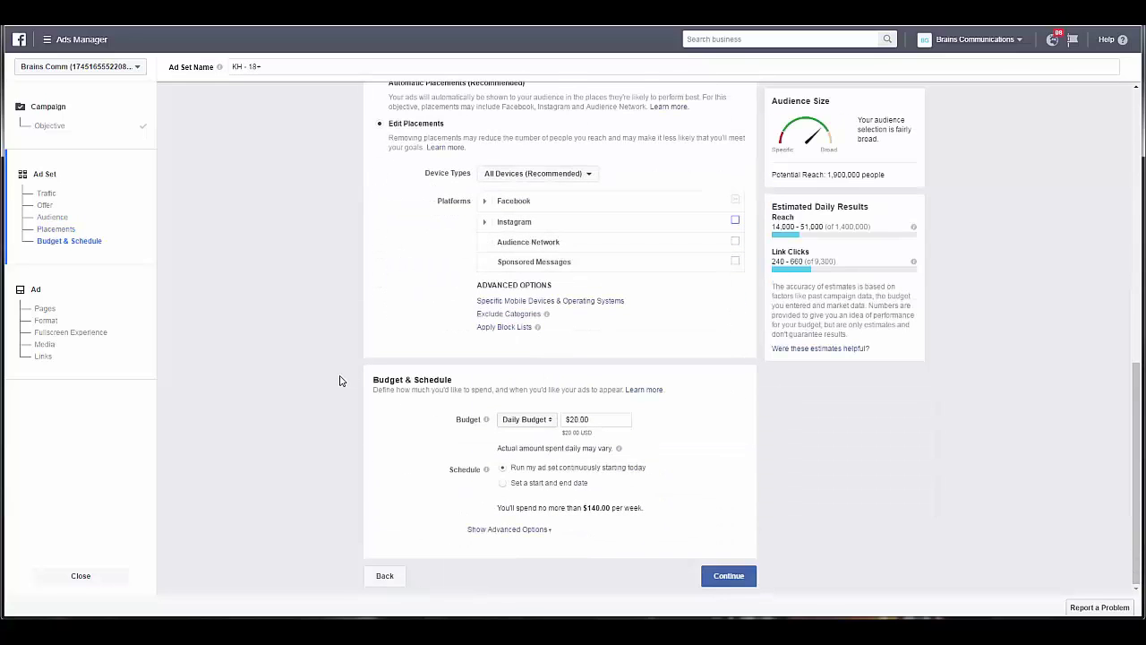
click(550, 420)
click(527, 434)
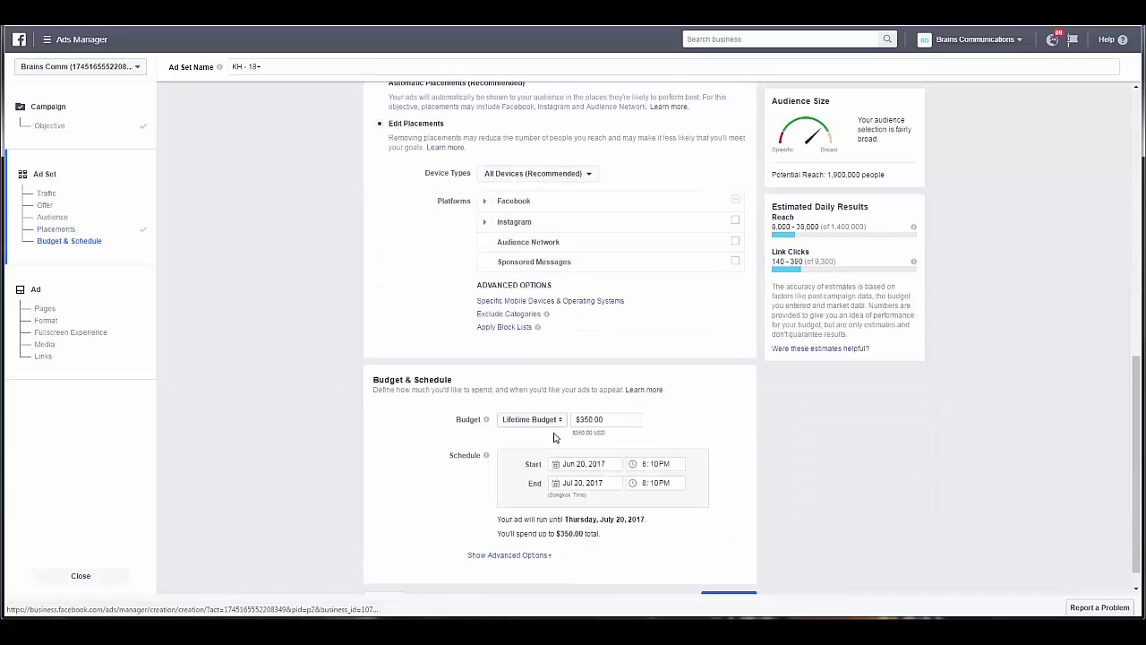
drag(603, 419, 575, 423)
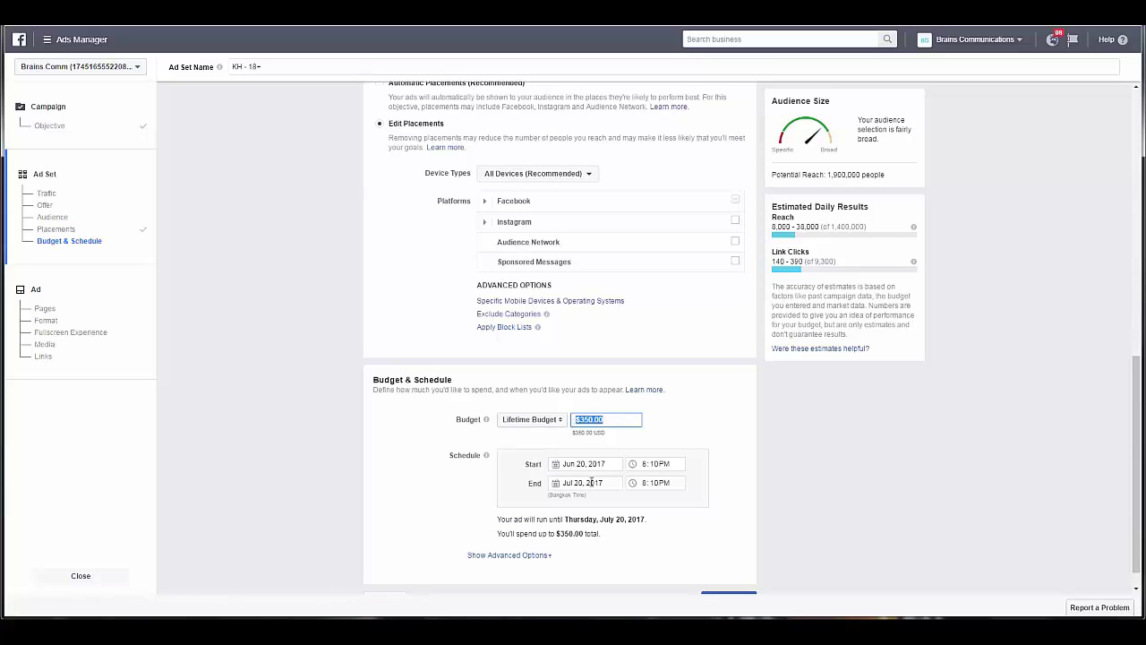
text(40)
click(707, 404)
Set the schedule's end date to July 21, 2017 and continue to the ad setup
scroll(596, 460, down, 1)
click(568, 459)
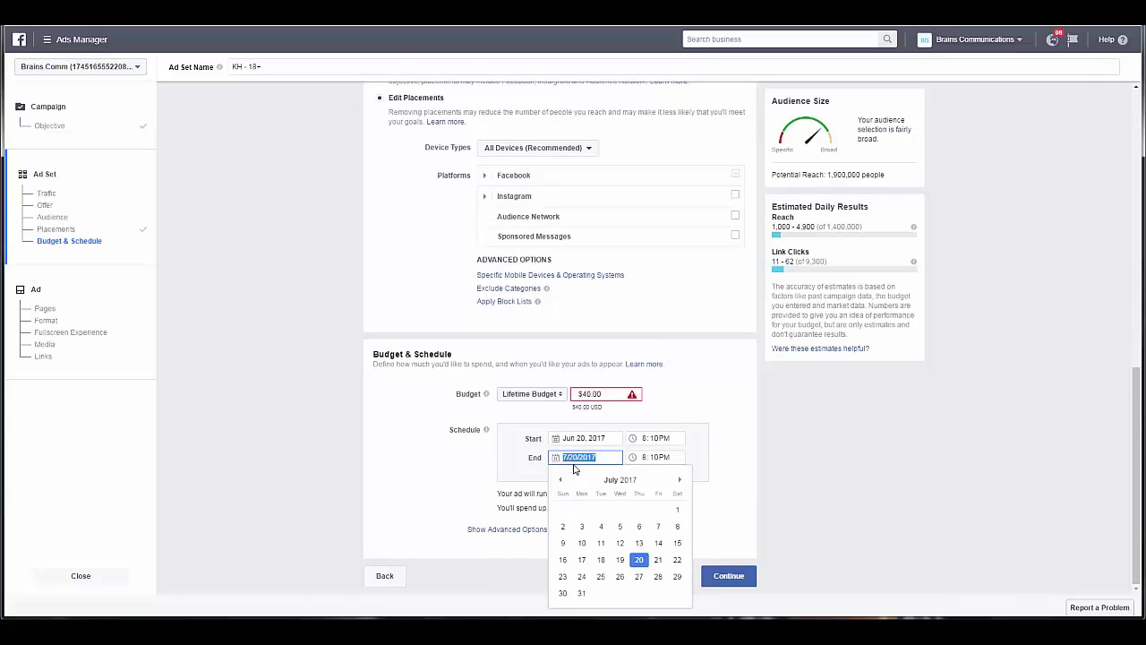
click(660, 561)
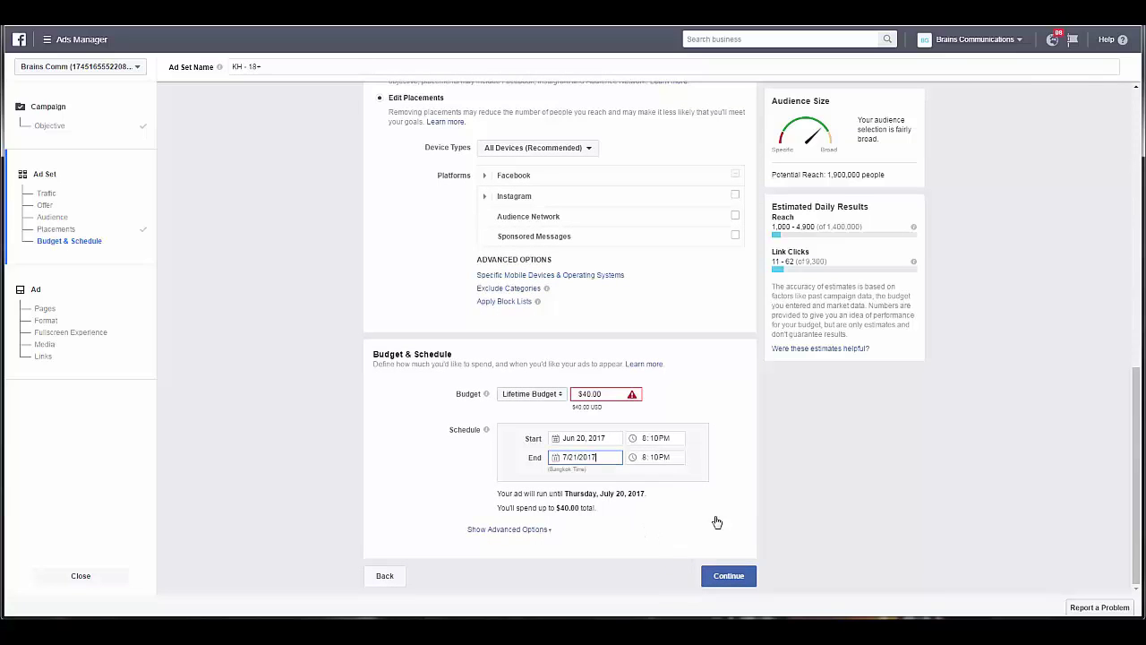
click(745, 579)
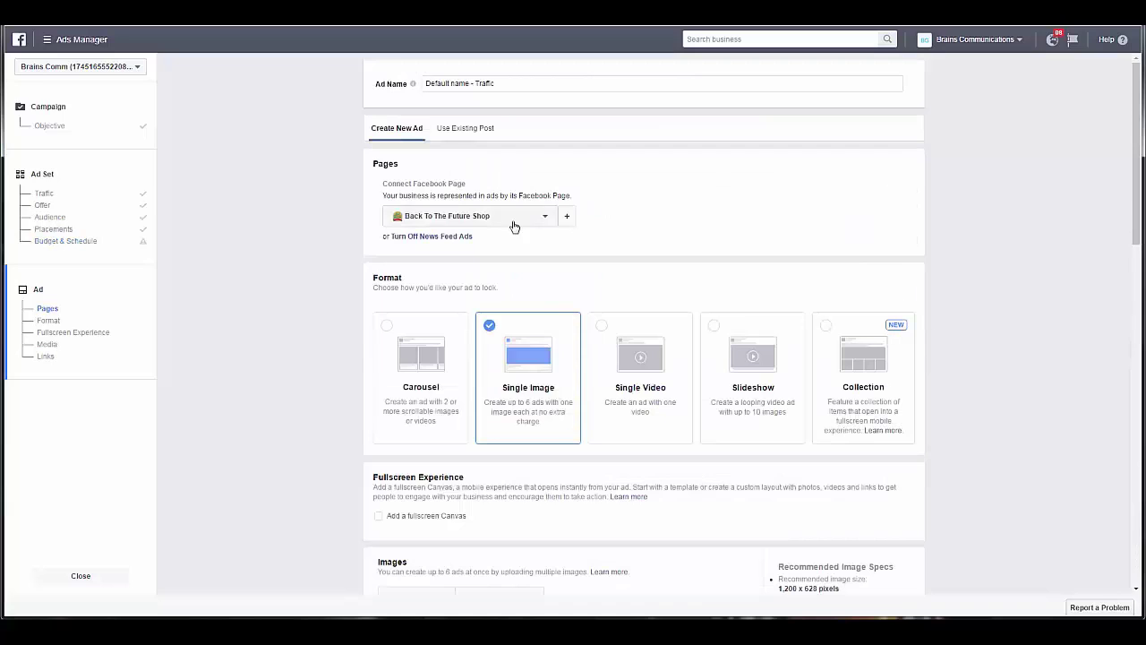
Connect the i-Qlick Cambodia Facebook page to the ad
click(544, 218)
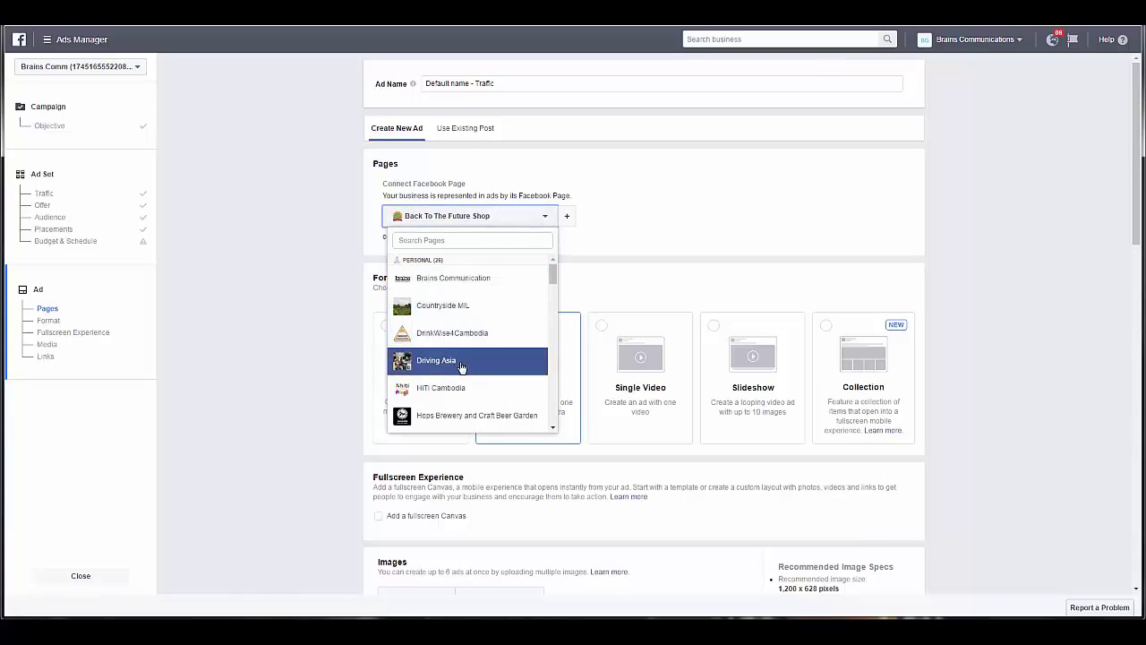
scroll(464, 367, down, 3)
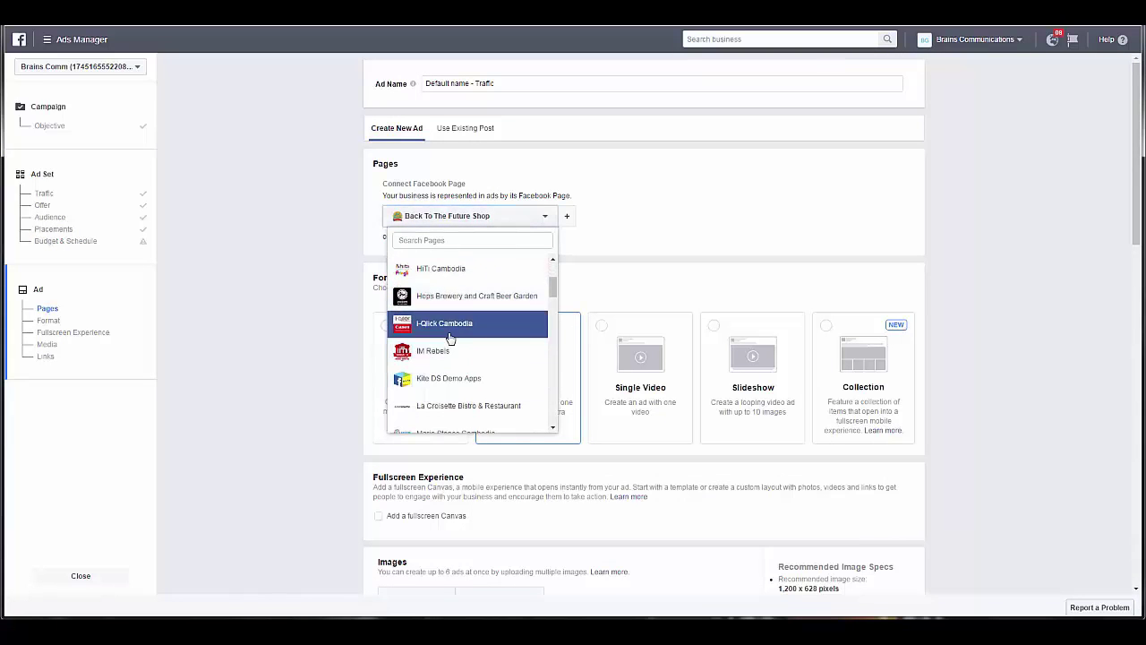
click(448, 324)
Set the ad's link destination to Messenger, removing the placements that do not support it
scroll(267, 293, down, 2)
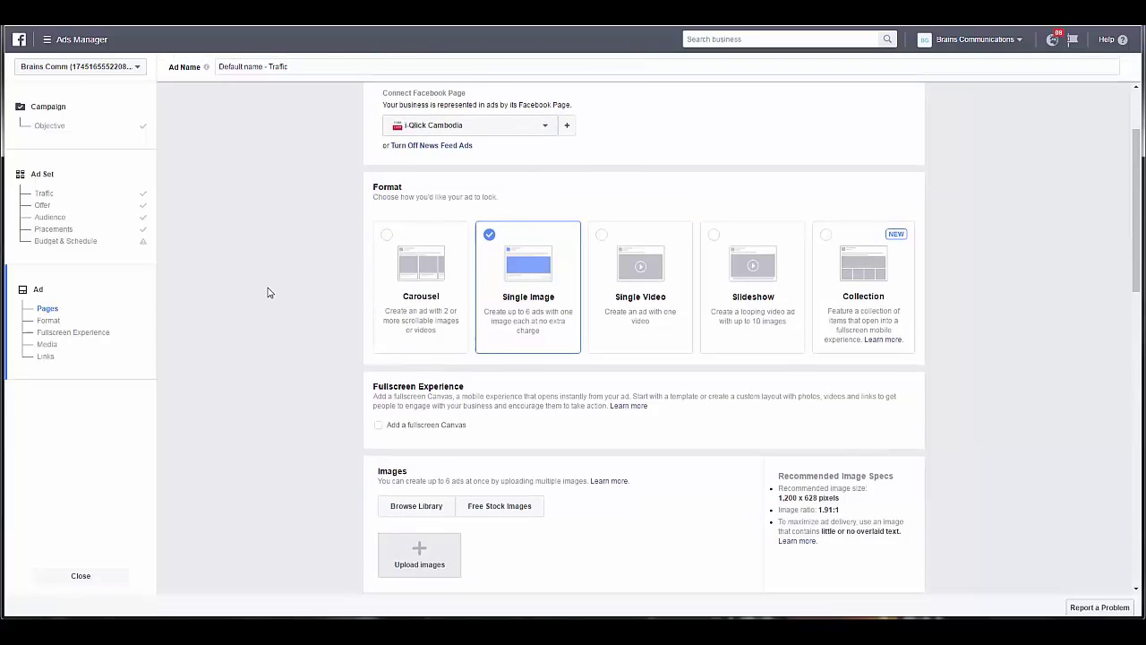
scroll(320, 350, down, 3)
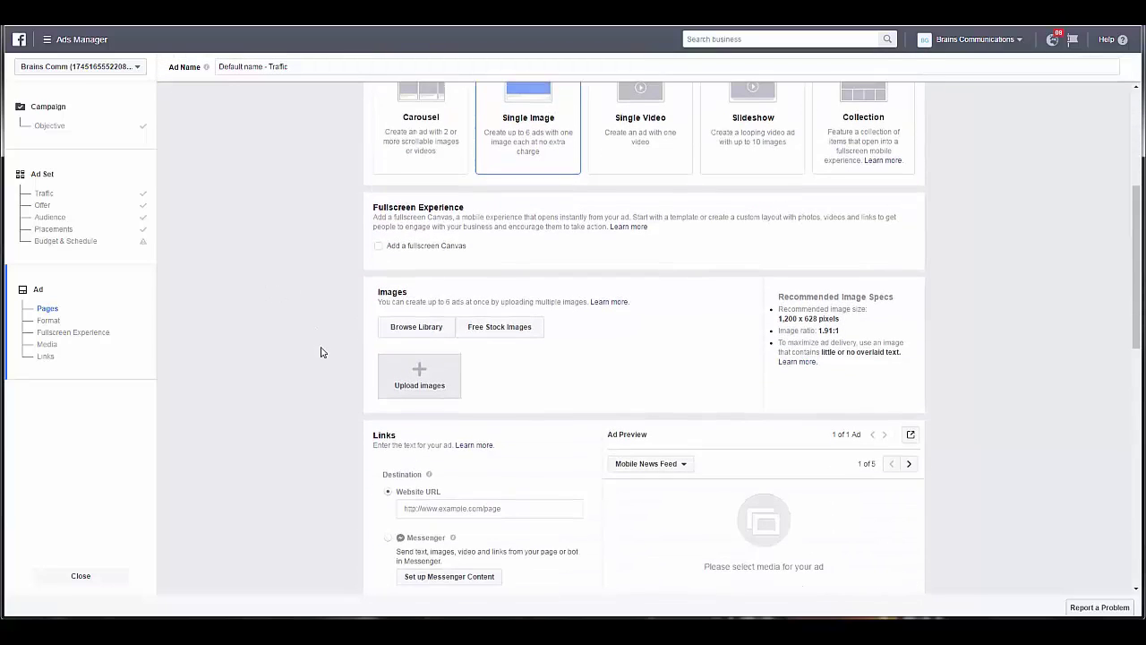
scroll(338, 403, down, 1)
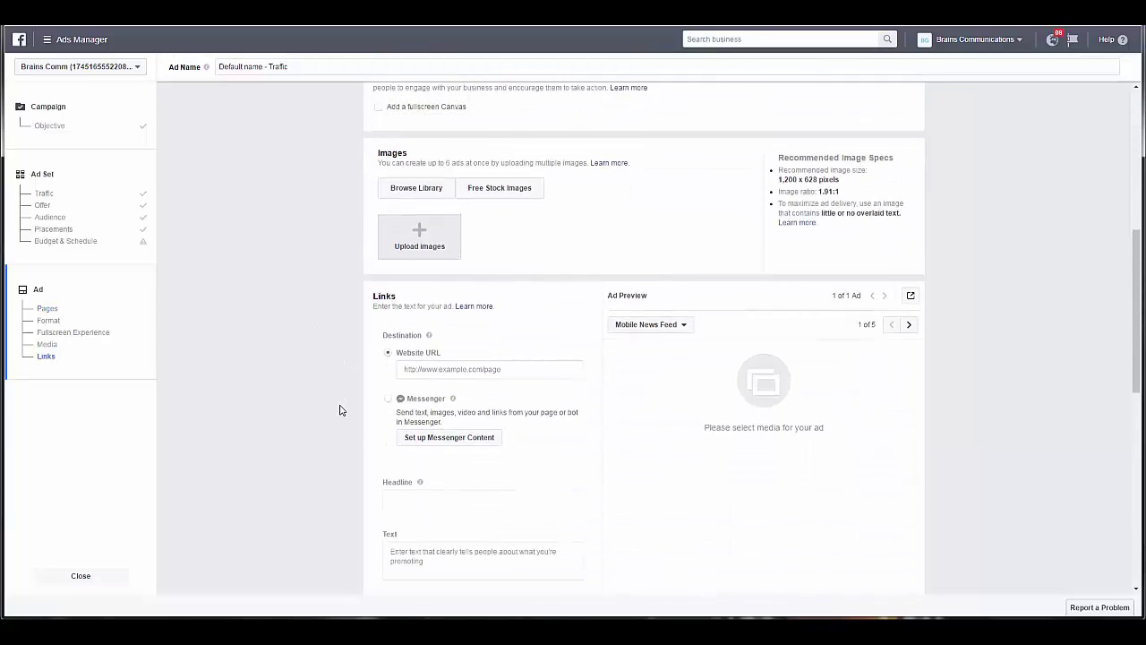
click(387, 361)
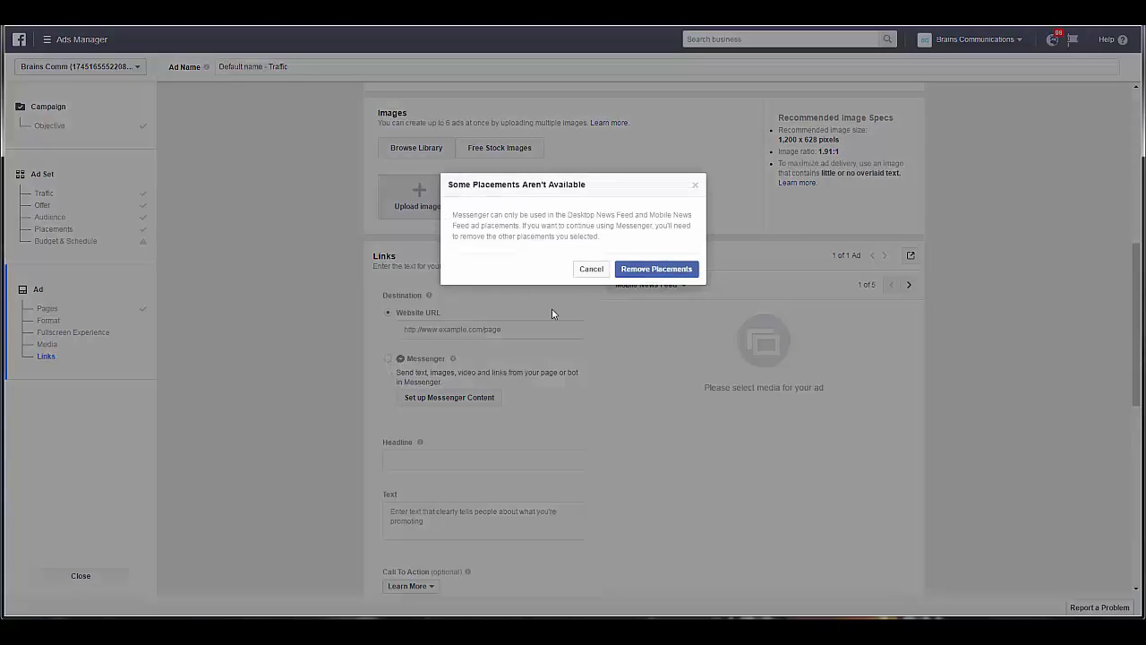
click(666, 272)
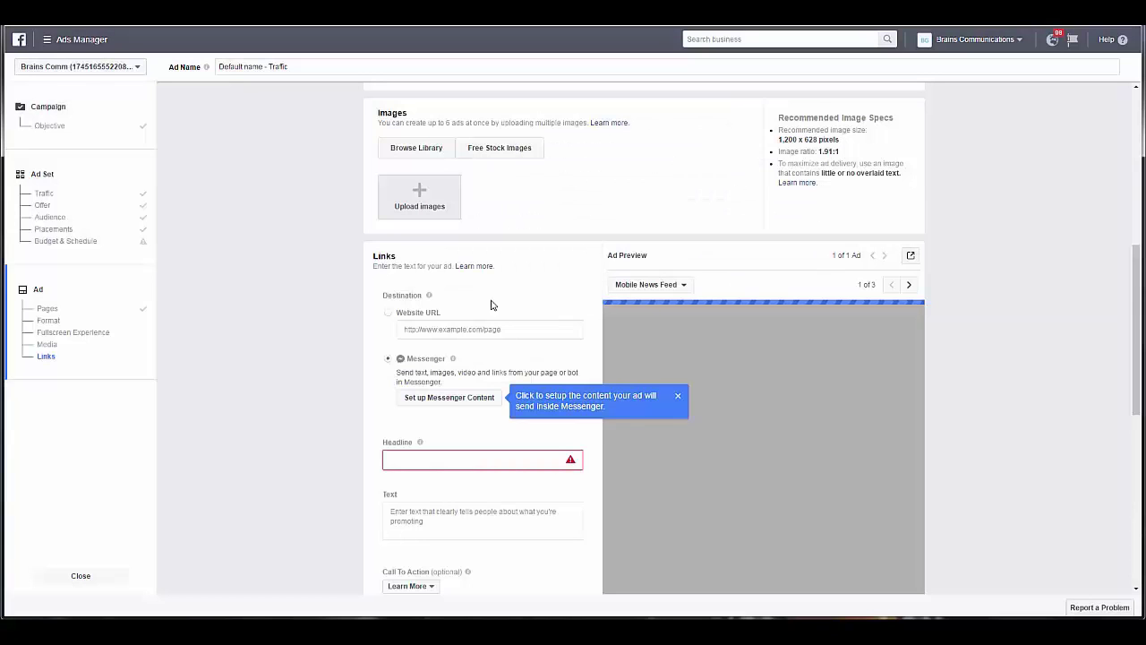
Review the available call-to-action options for the Messenger ad
scroll(305, 381, down, 1)
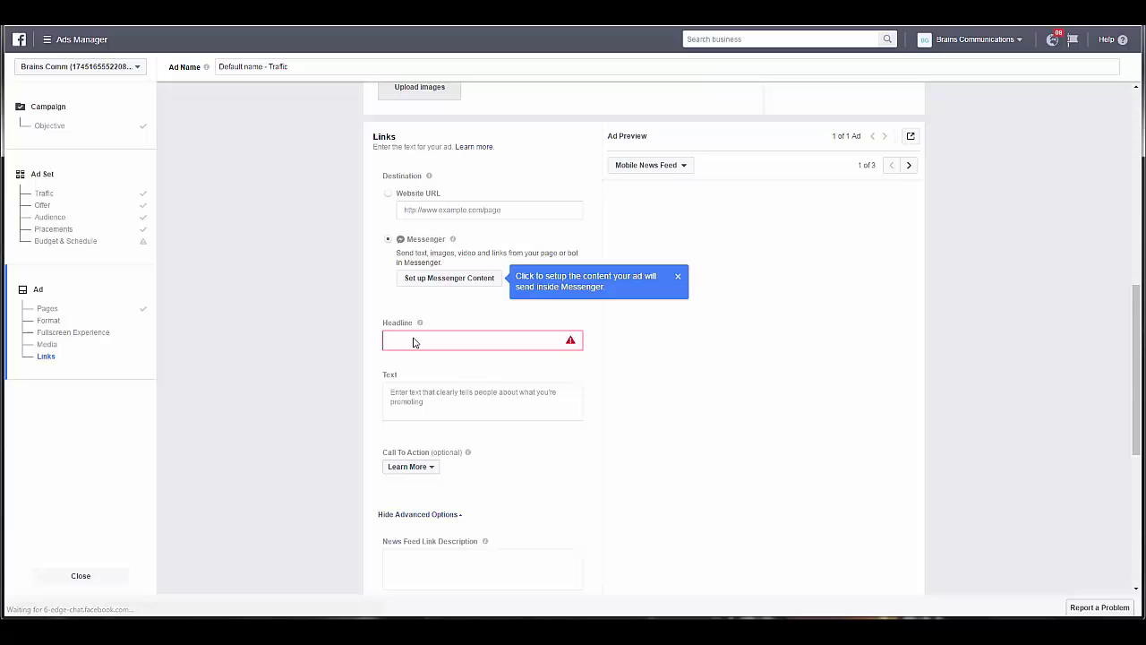
click(425, 342)
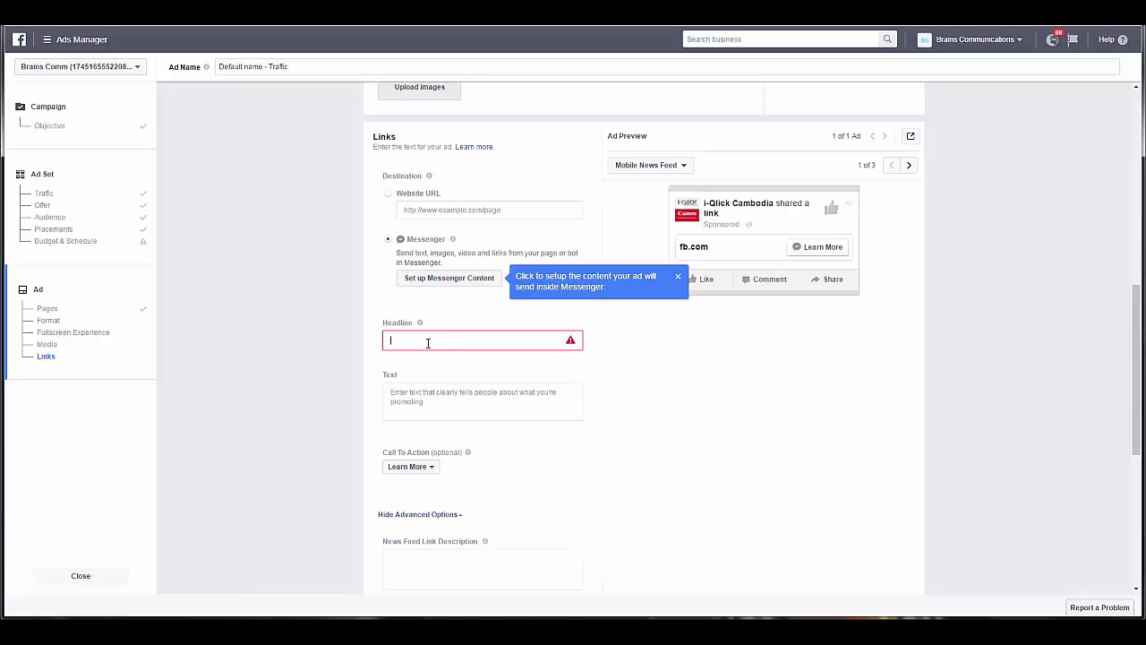
click(430, 467)
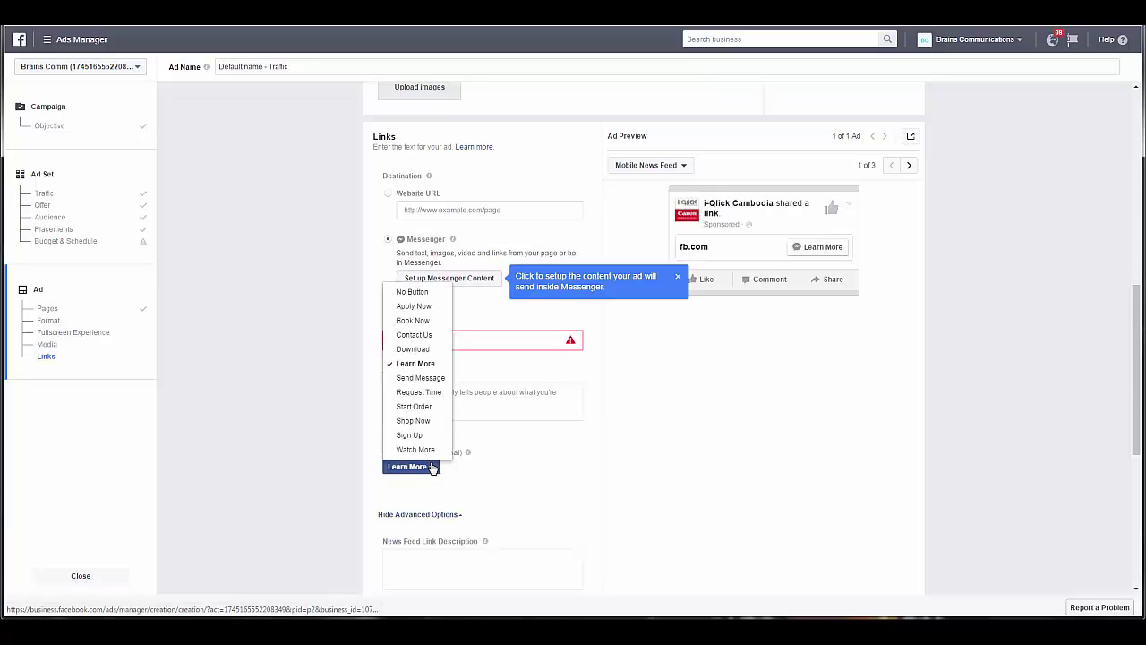
click(430, 466)
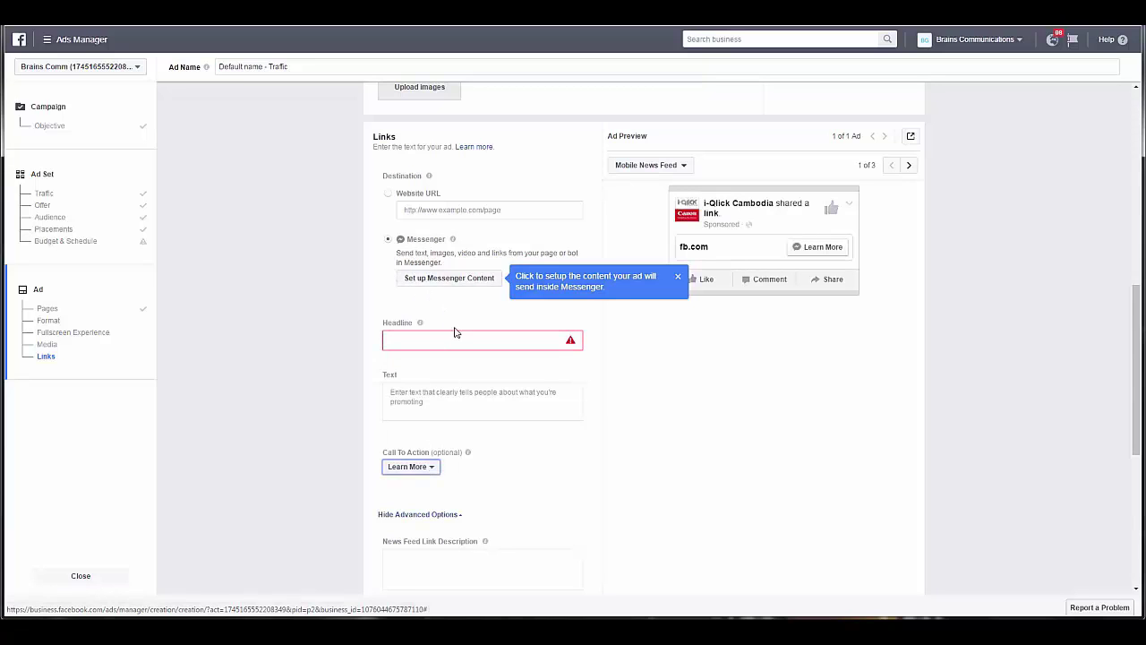
Open the Messenger content setup and change the message's action type from quick replies to Buttons
click(466, 281)
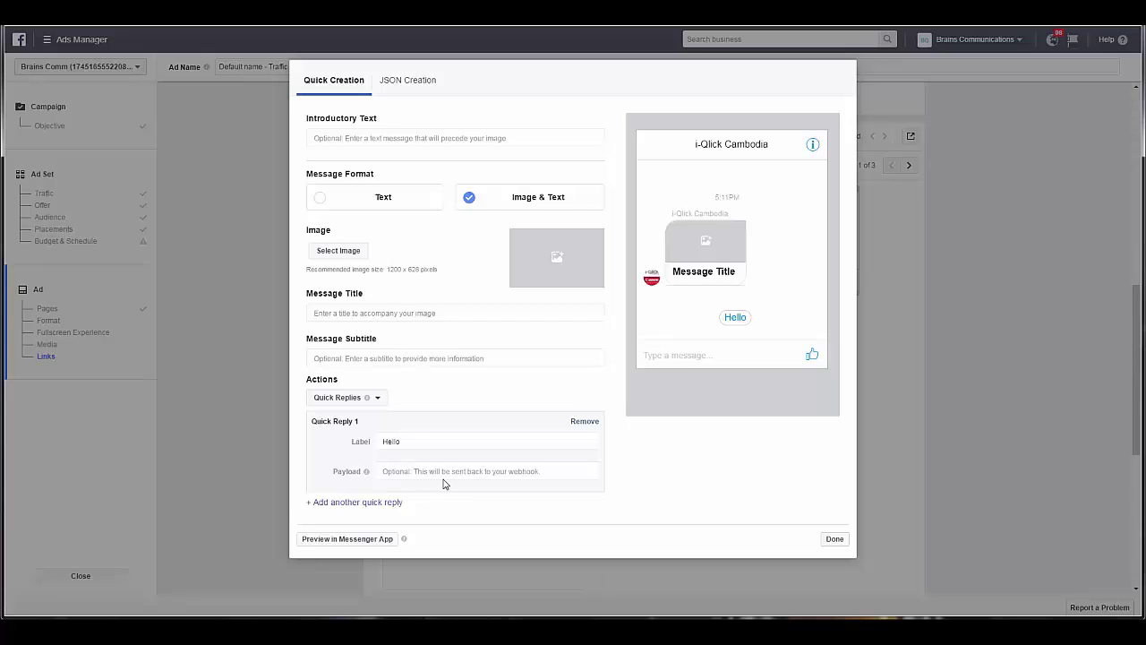
click(379, 400)
click(380, 400)
click(380, 400)
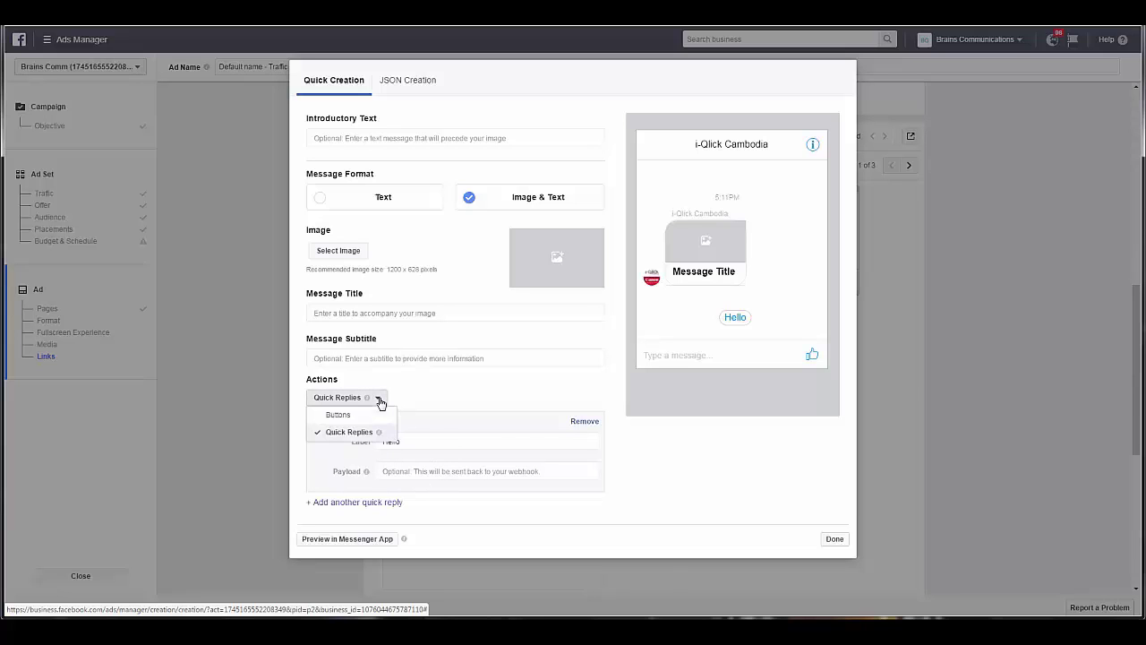
click(366, 417)
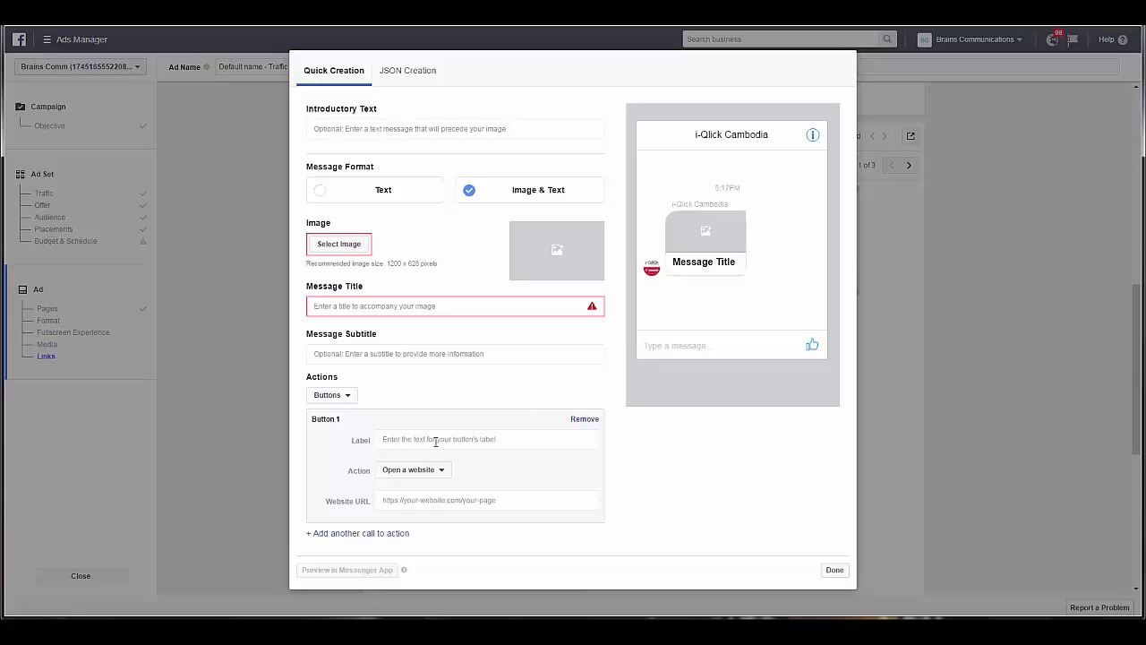
click(436, 442)
text(Buy This Now)
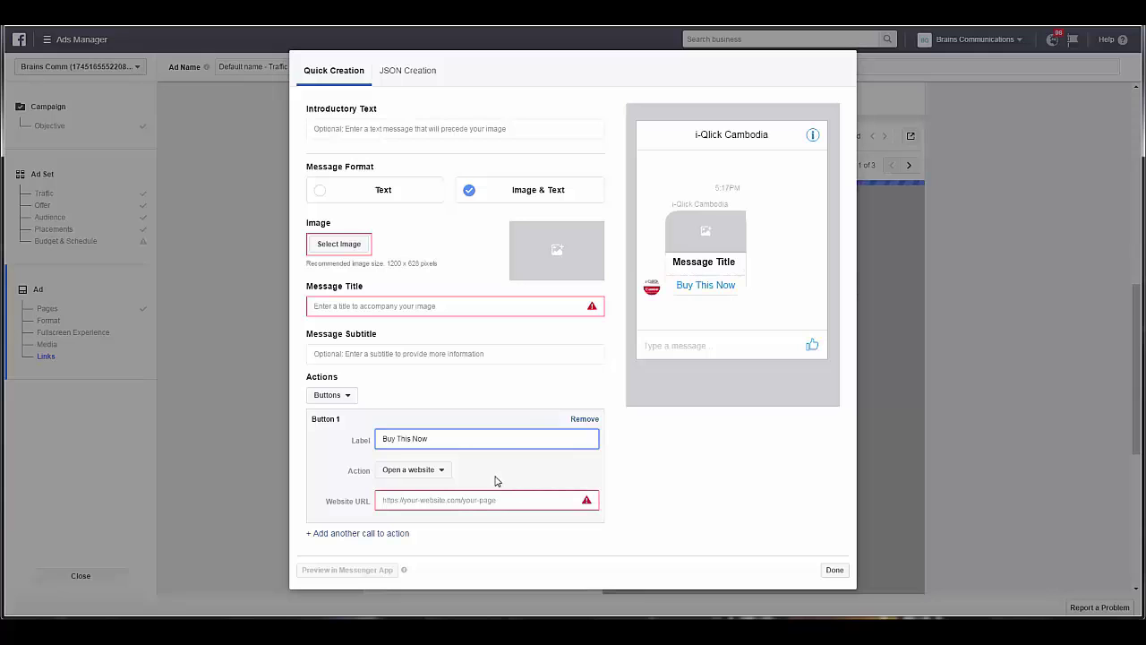
click(448, 473)
click(449, 501)
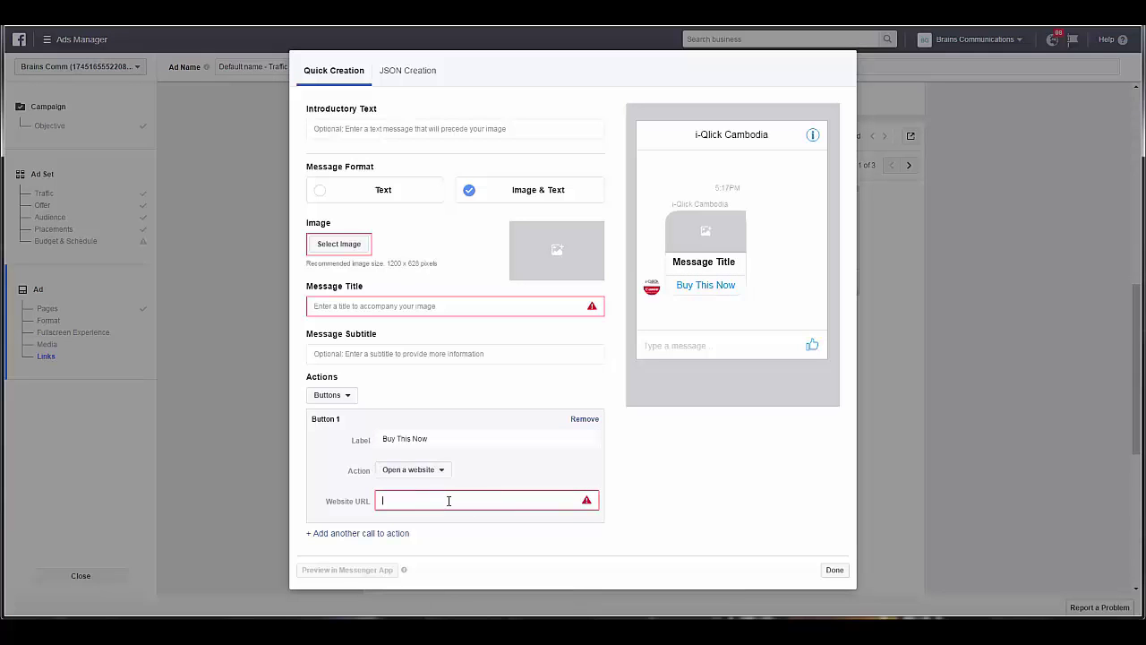
text(www.bu)
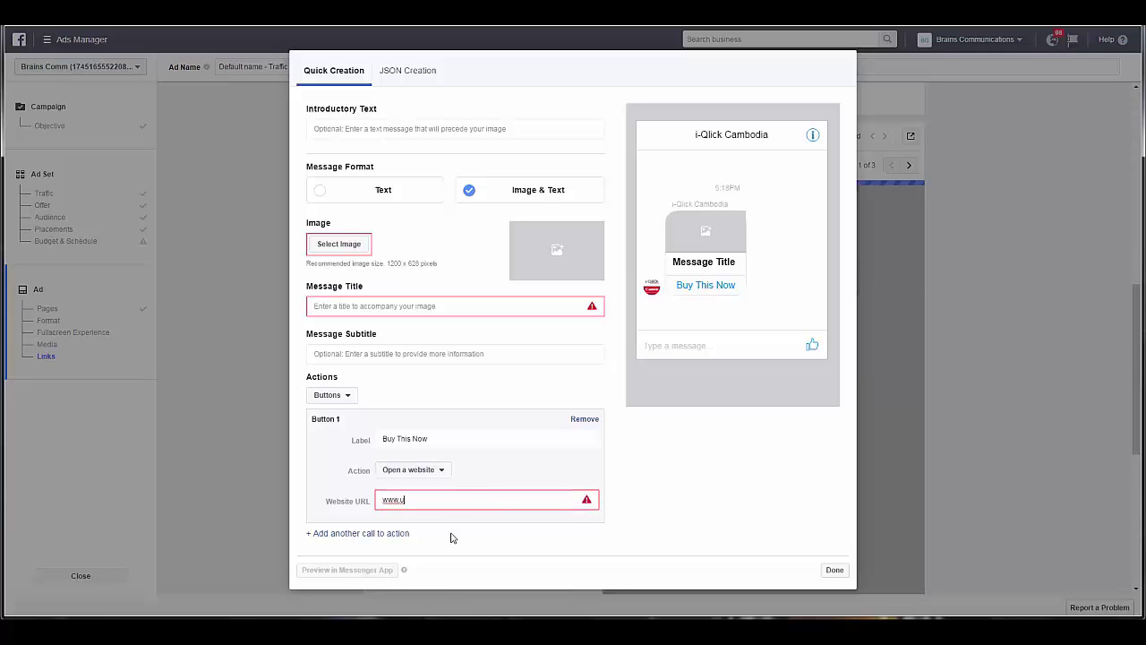
text(ynow.com)
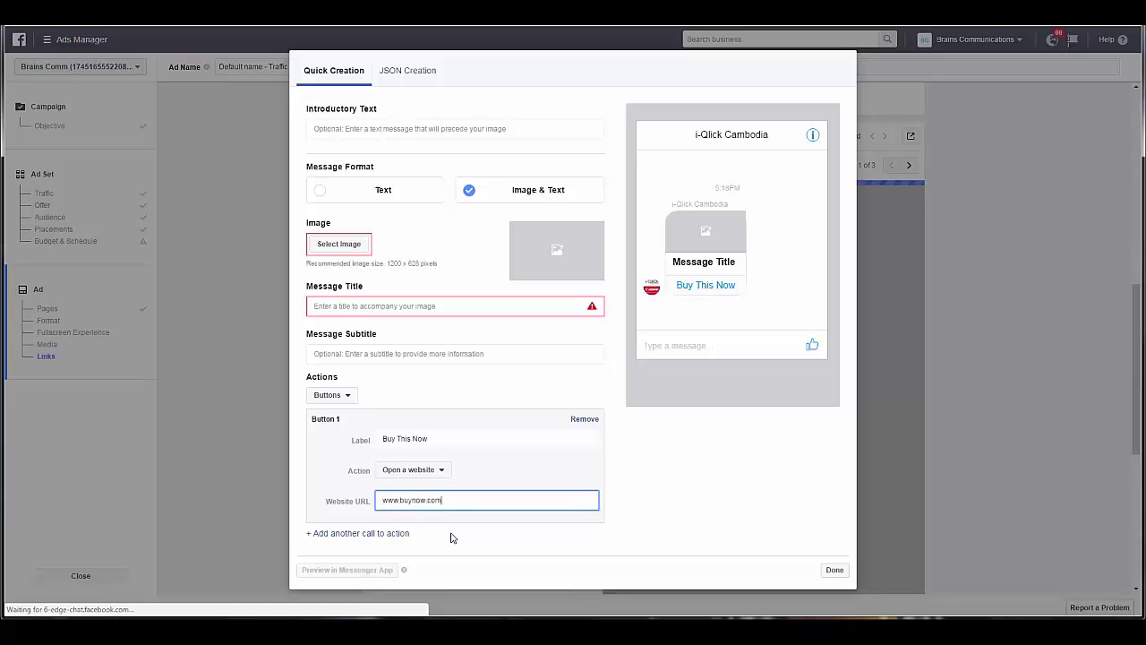
click(386, 533)
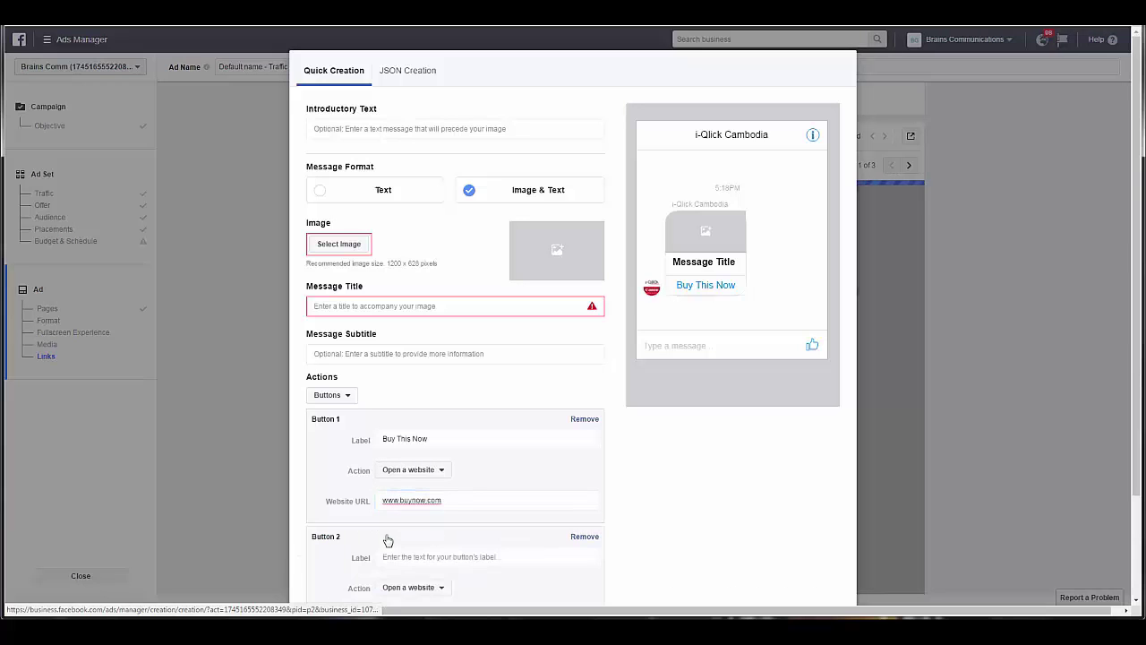
scroll(466, 447, down, 2)
click(425, 434)
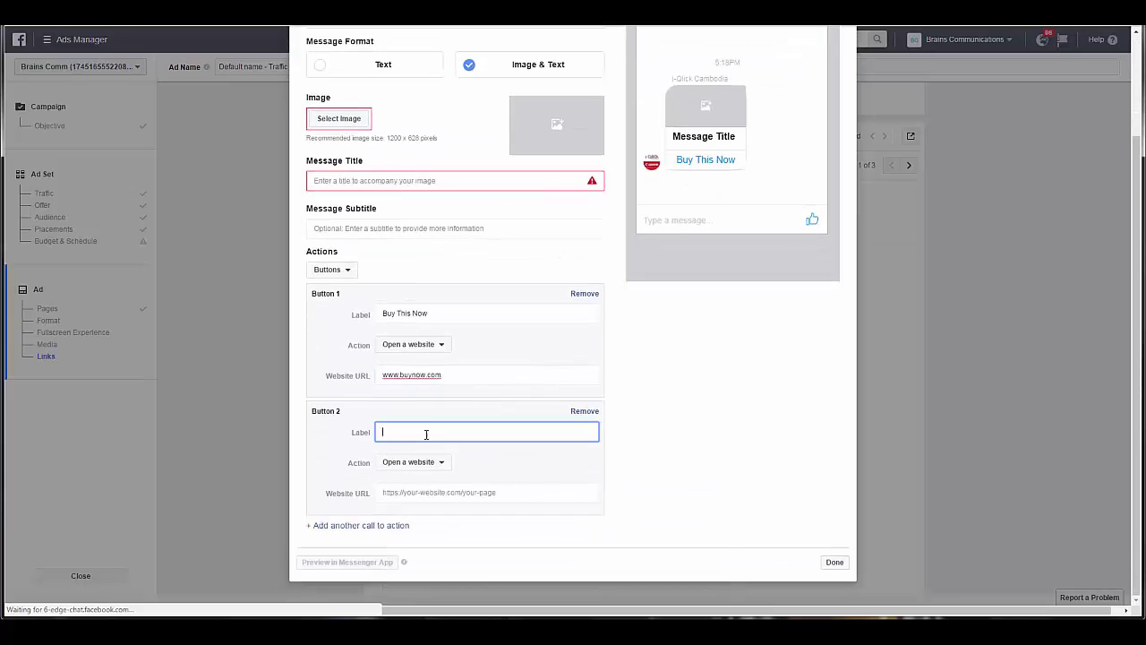
text(Learn More)
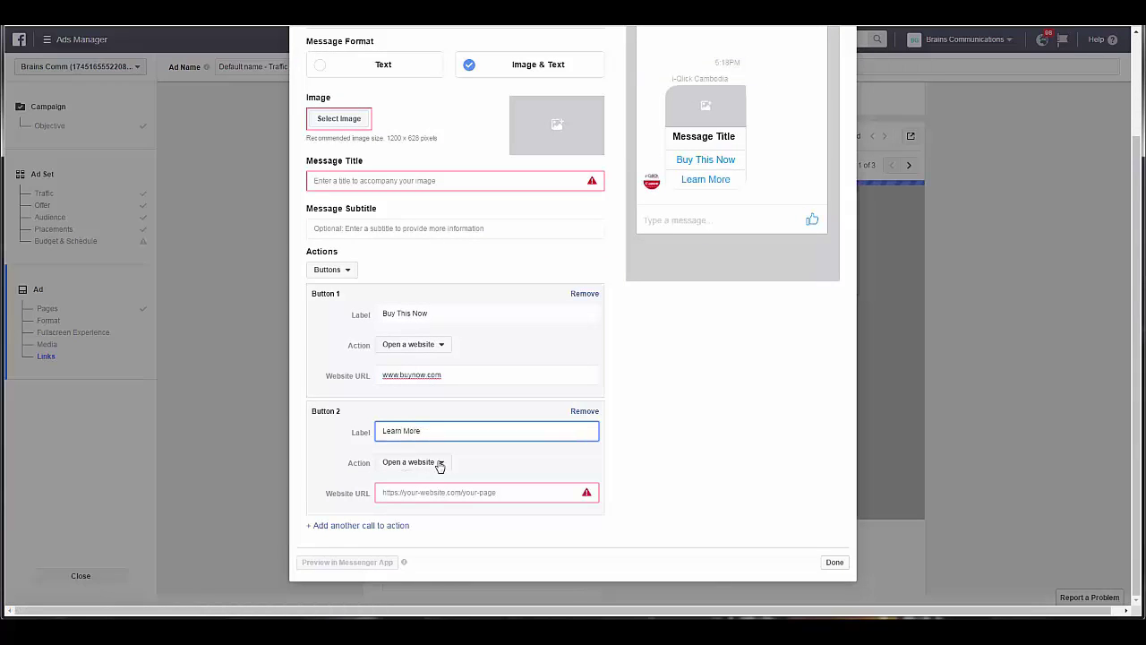
click(435, 494)
text(www.)
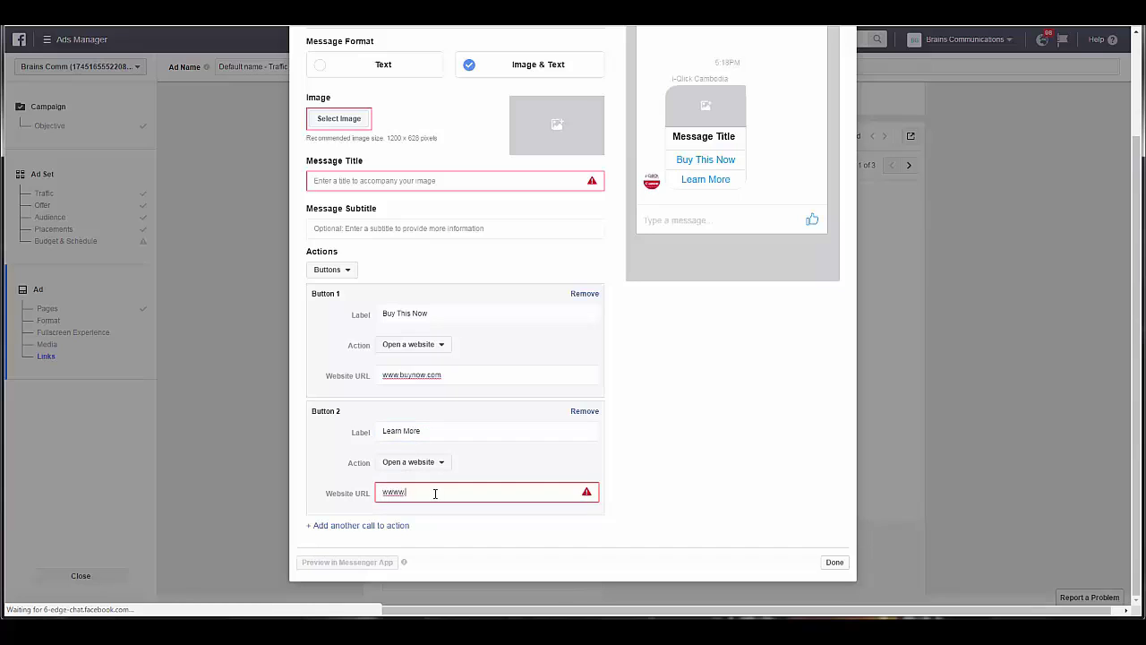
text(w)
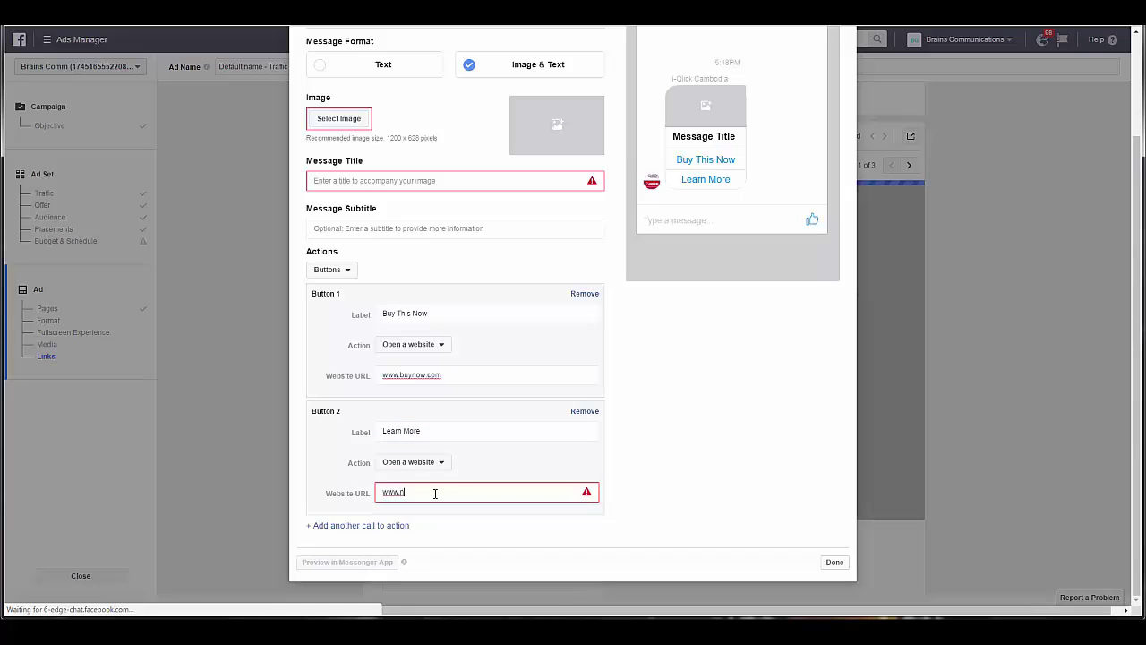
text(earnmore)
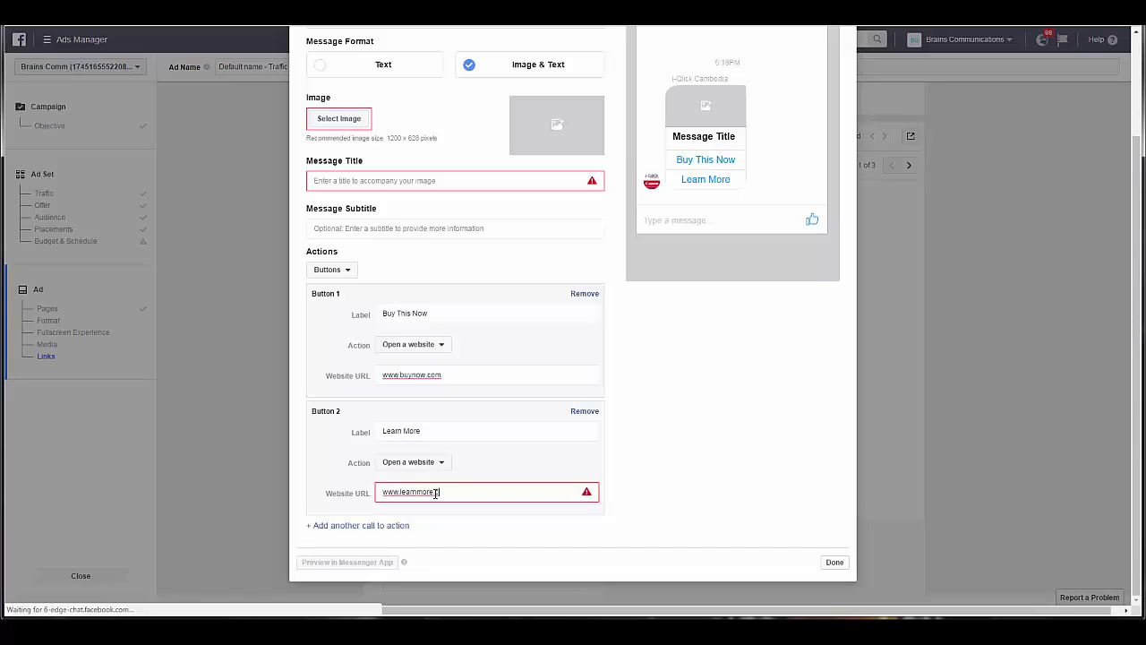
text(.com)
click(515, 459)
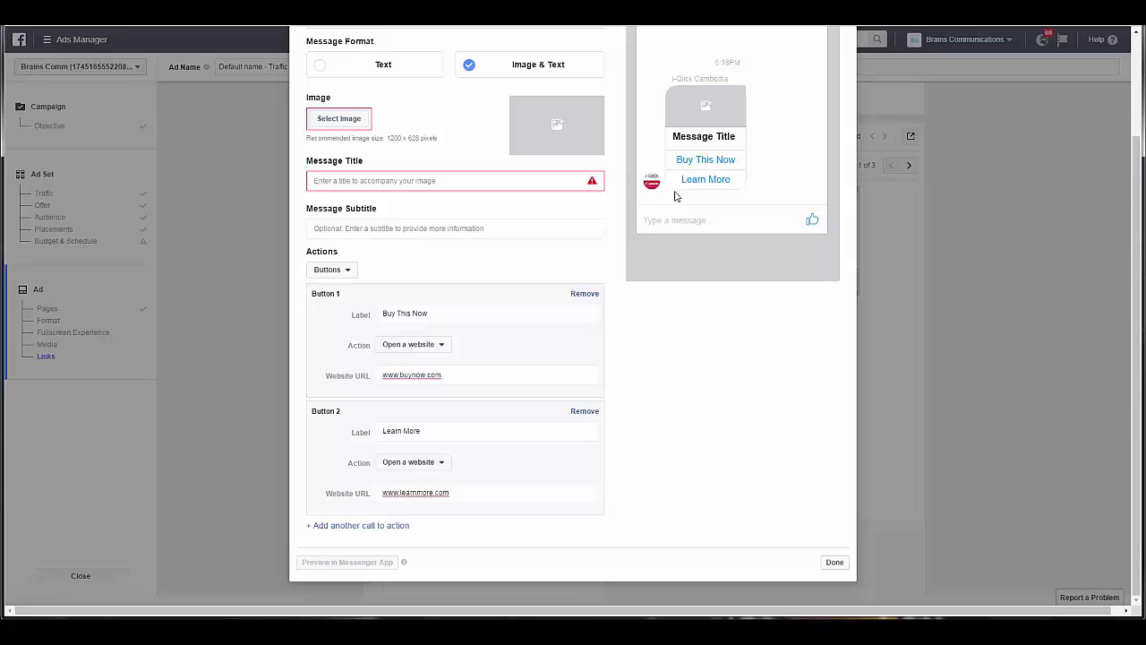
Add a blank third message button, and remove it together with the "Learn More" button
click(324, 526)
scroll(457, 530, down, 3)
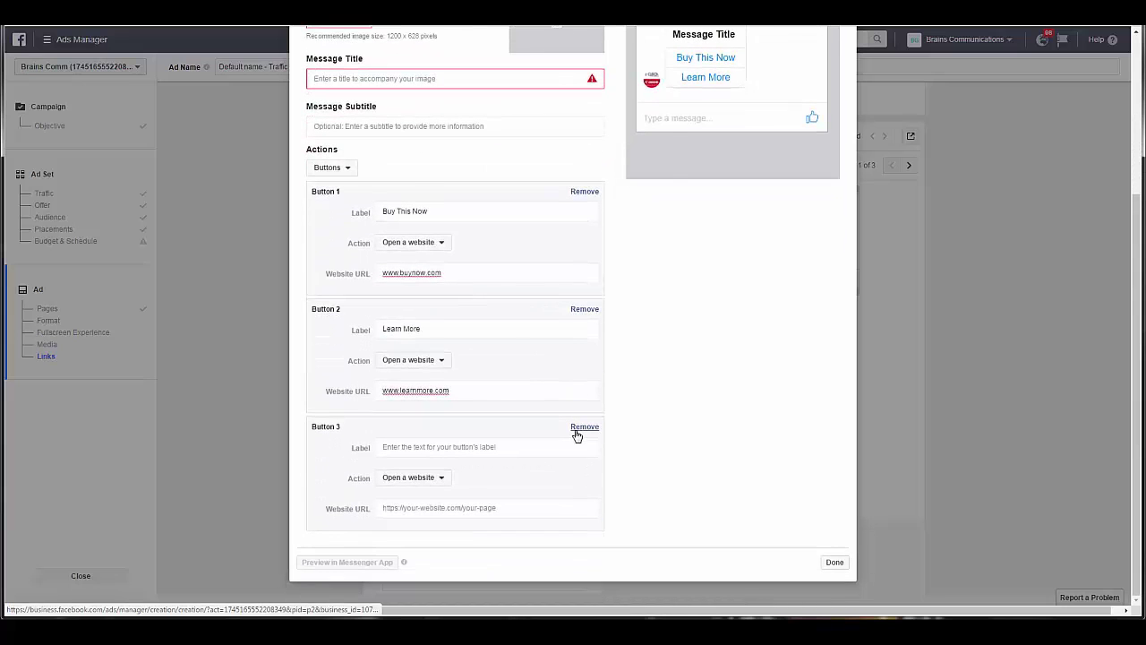
click(584, 427)
click(583, 412)
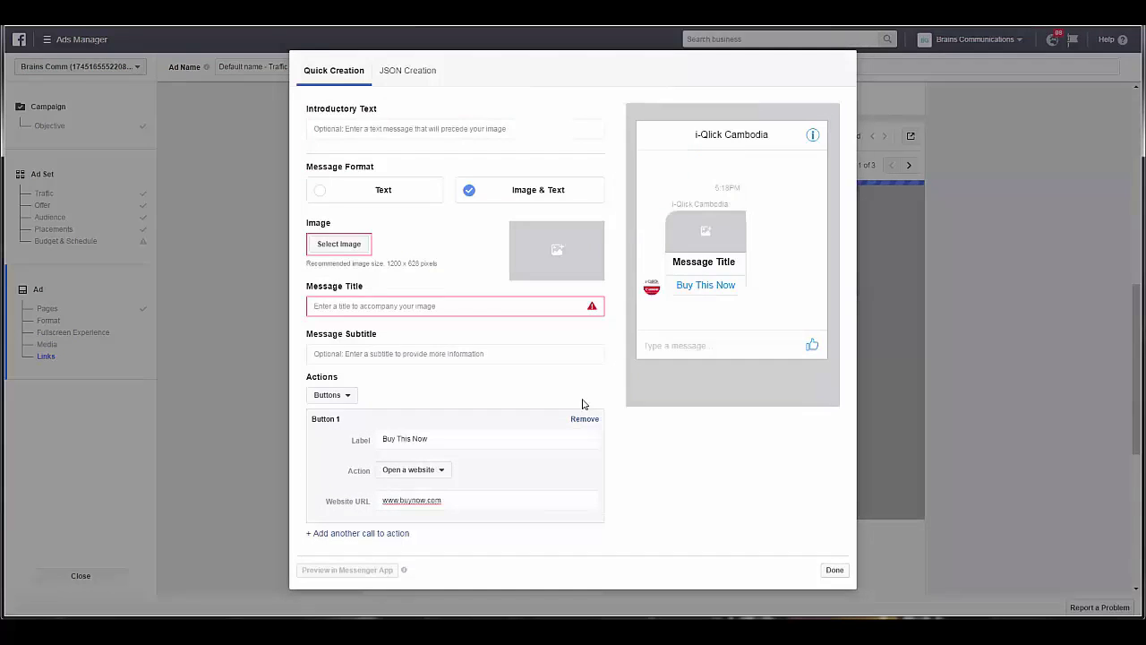
click(585, 420)
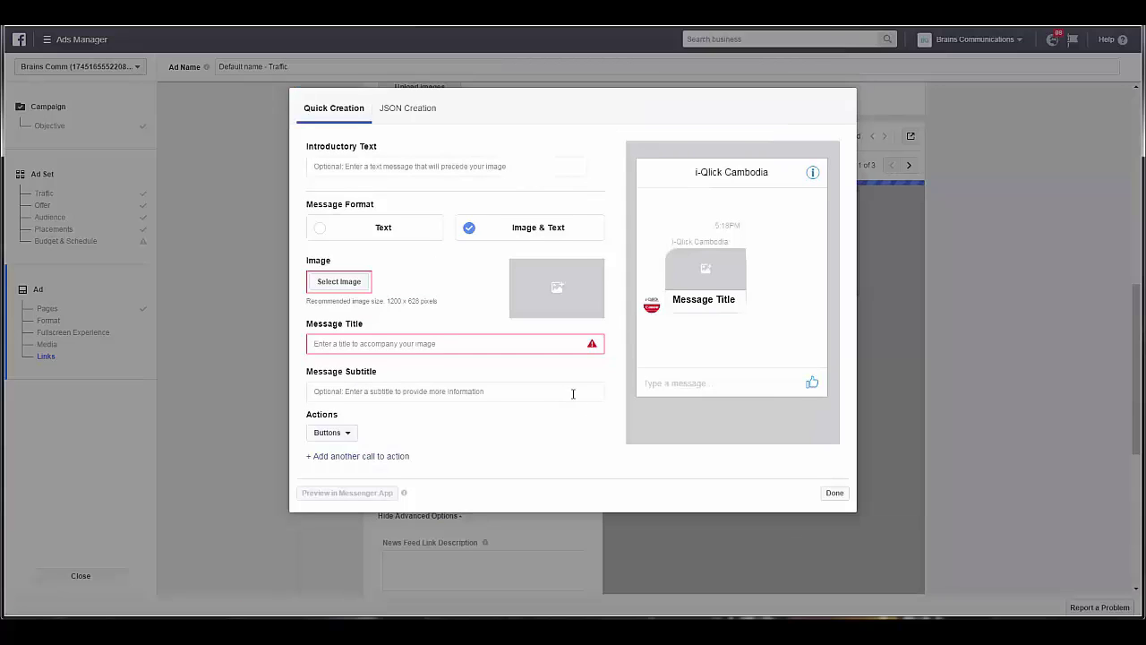
click(358, 456)
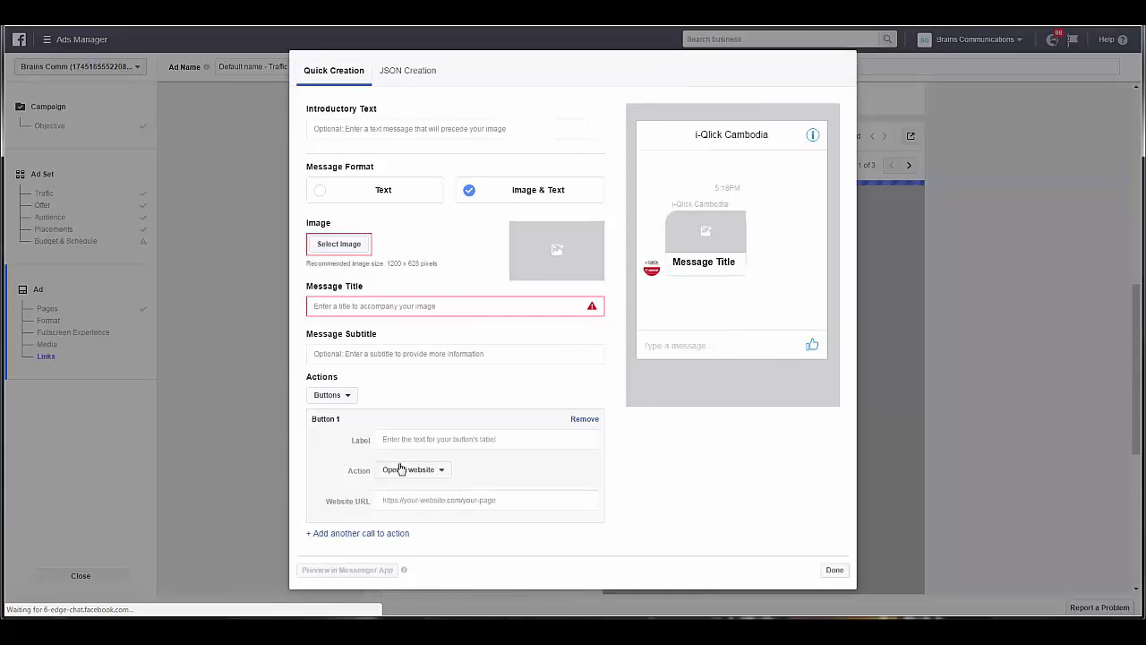
click(455, 441)
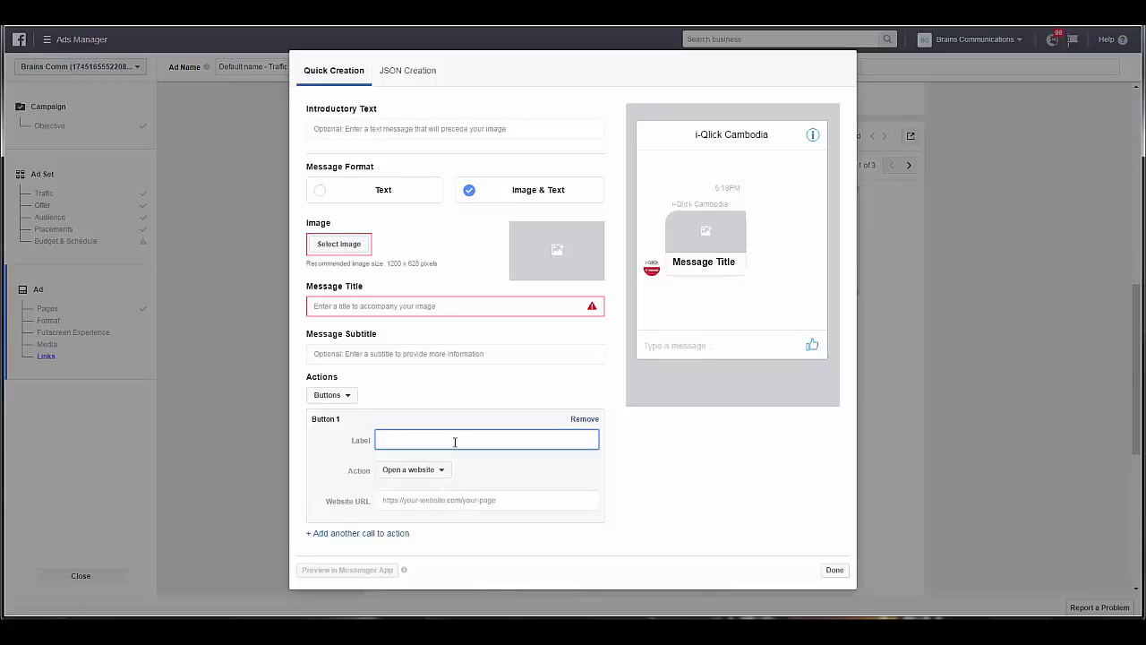
text(Buy Now)
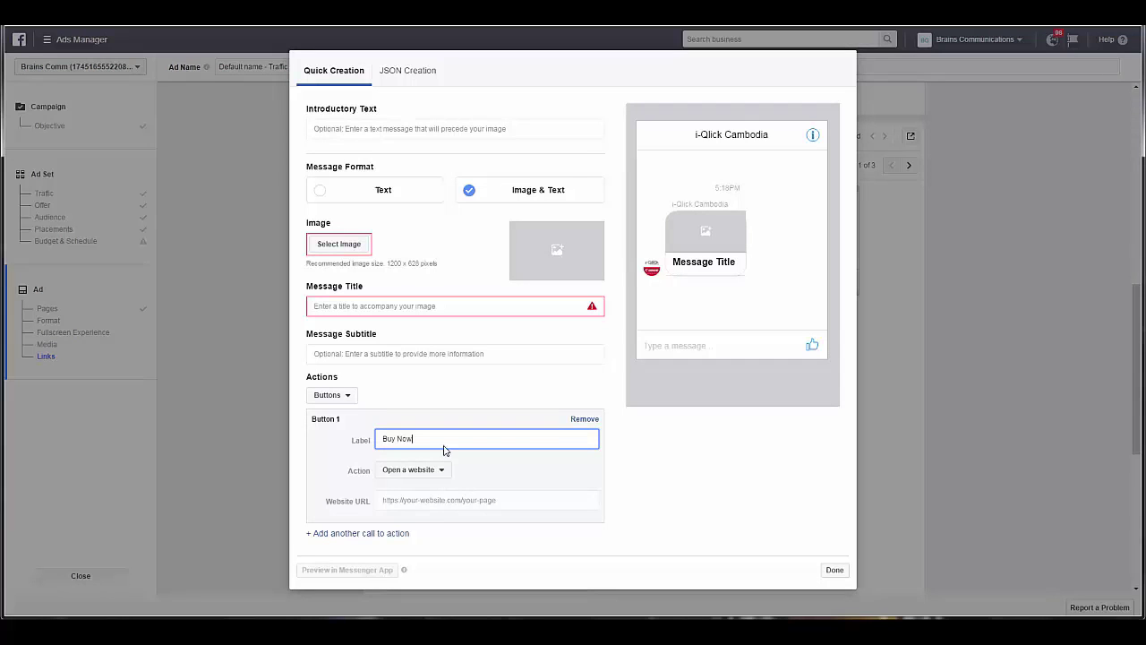
click(438, 503)
text(www)
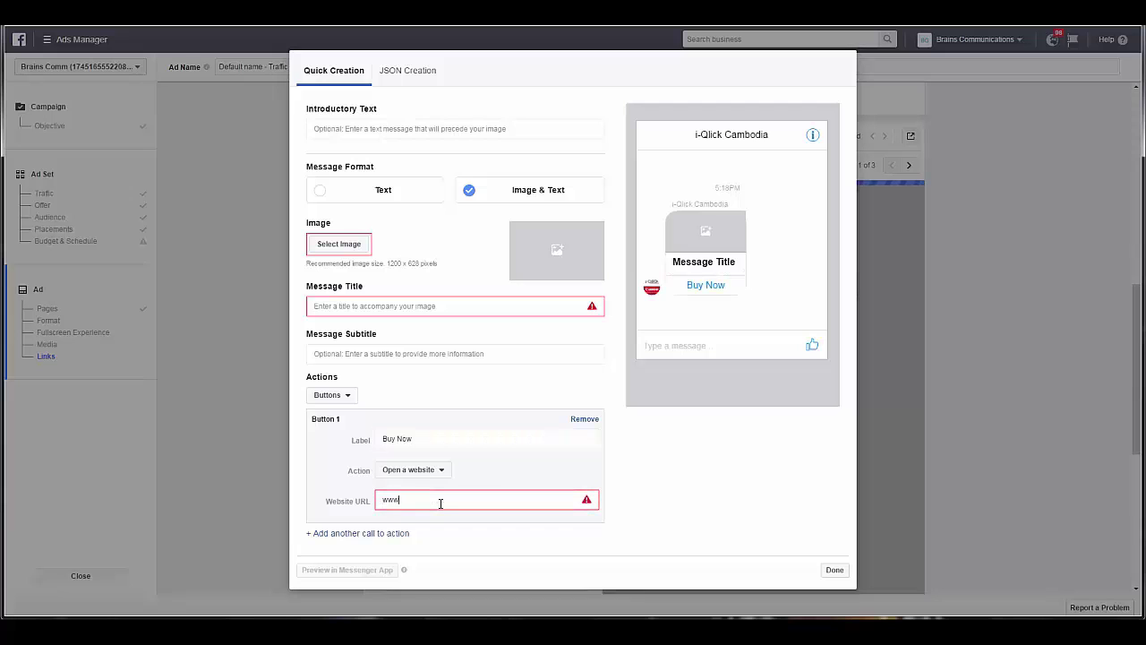
text(.buynow.com)
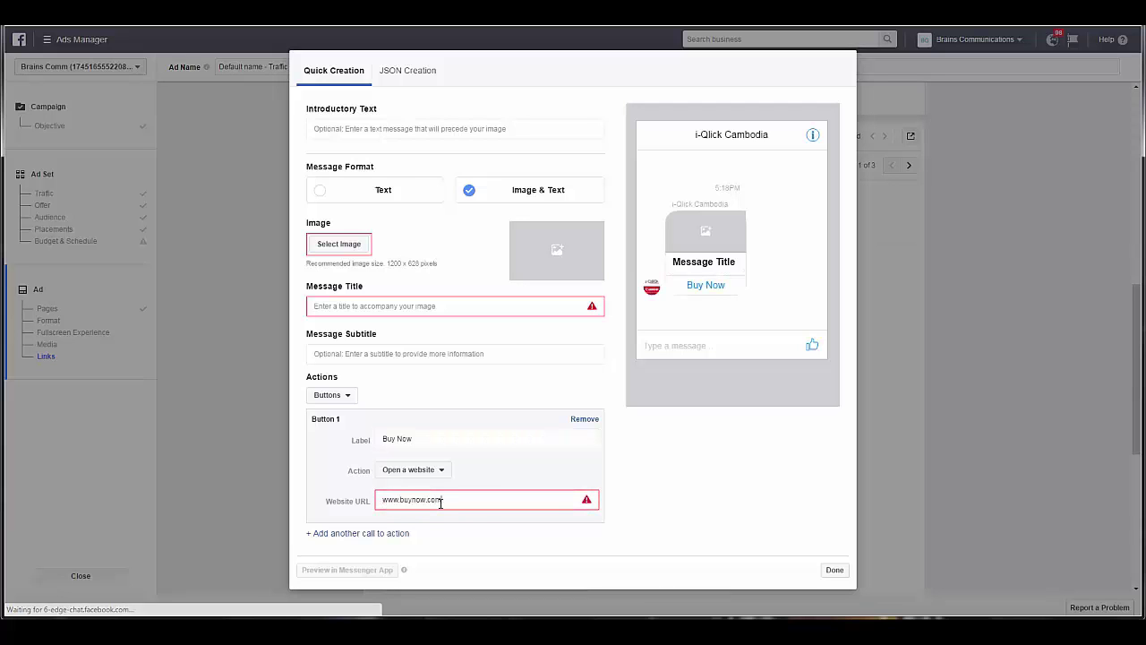
click(676, 502)
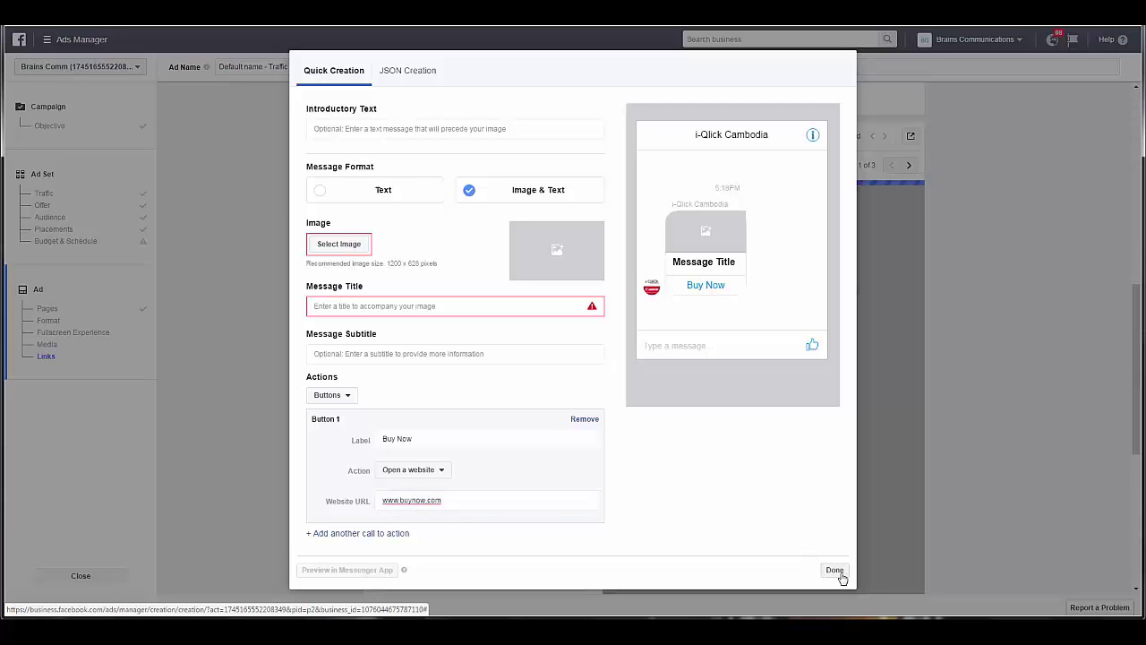
click(839, 573)
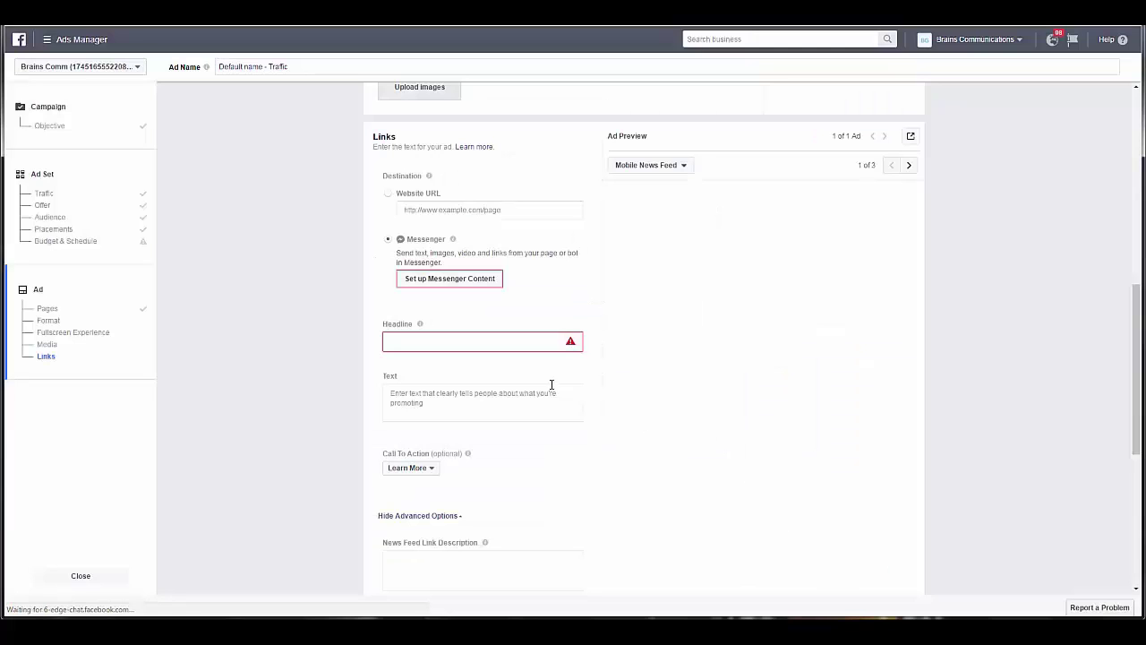
Set the ad's call to action to Send Message and its headline to "Get this amazing offer!"
click(434, 469)
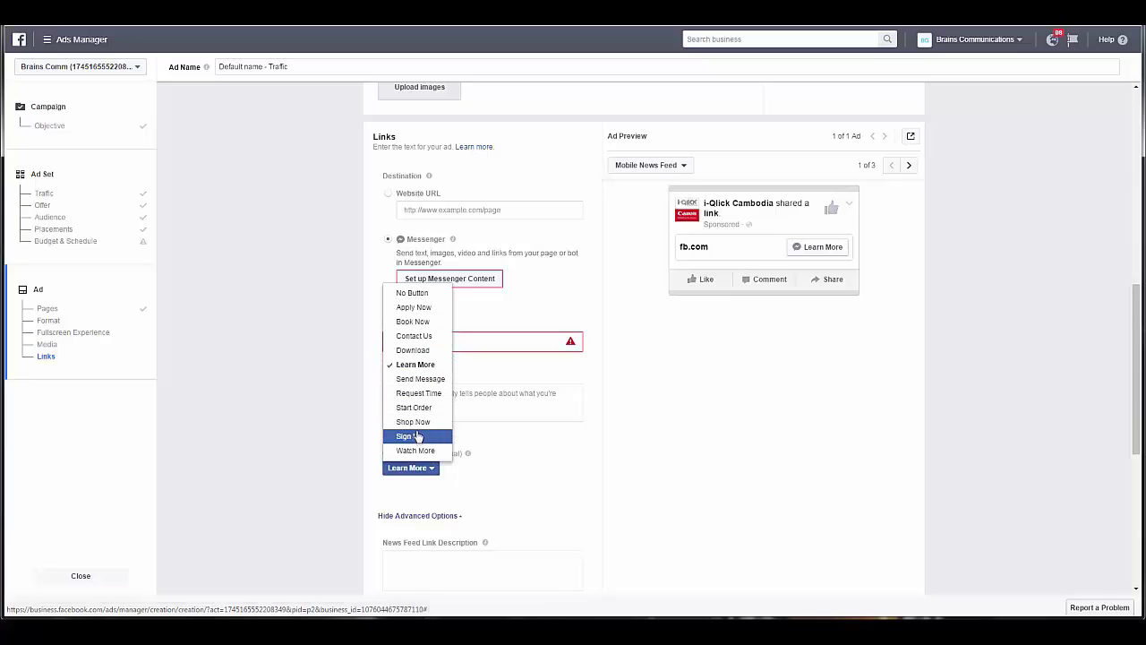
click(420, 379)
click(438, 340)
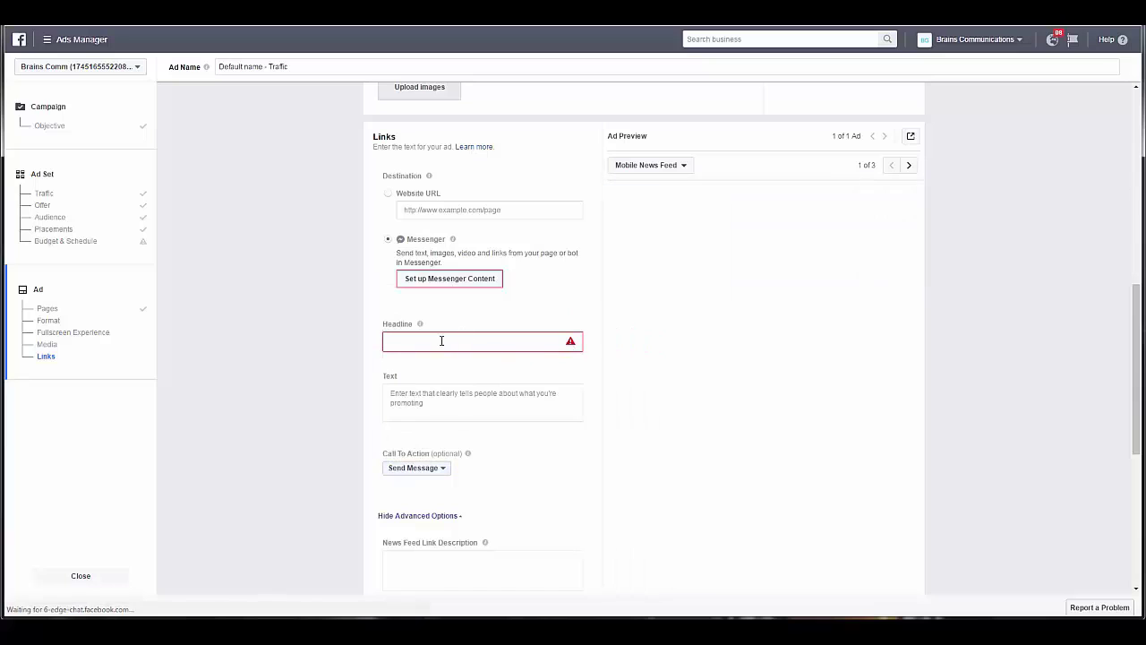
text(Get this amazing offer)
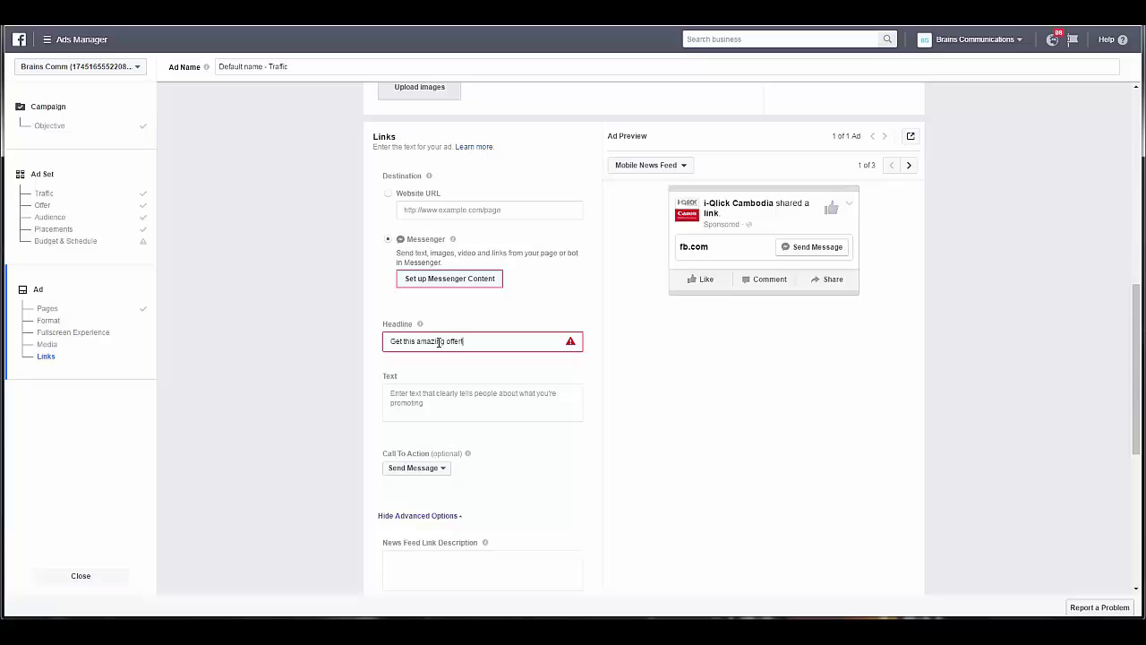
click(447, 364)
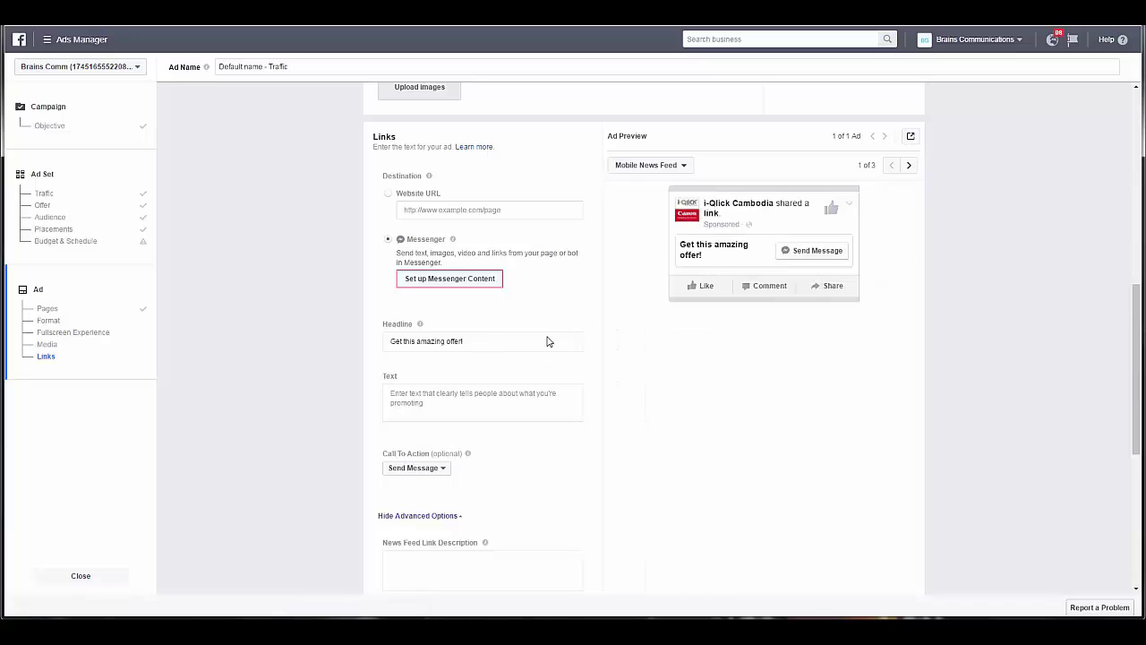
Reopen the Messenger content setup and enter the message title "Get this awesome offer"
click(468, 280)
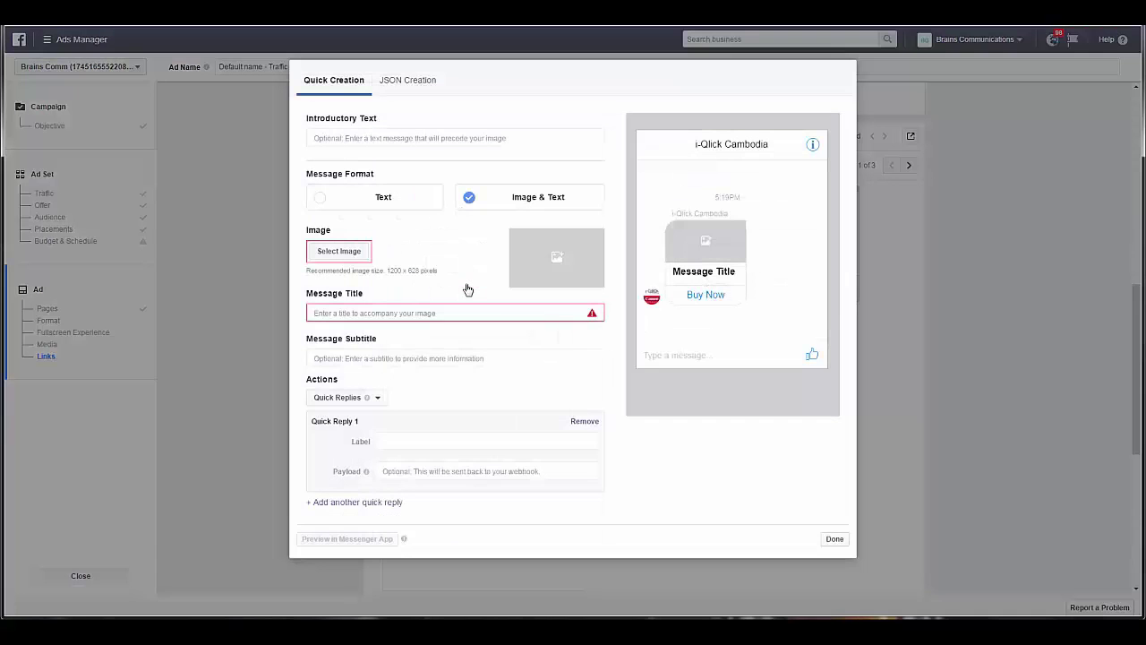
click(424, 313)
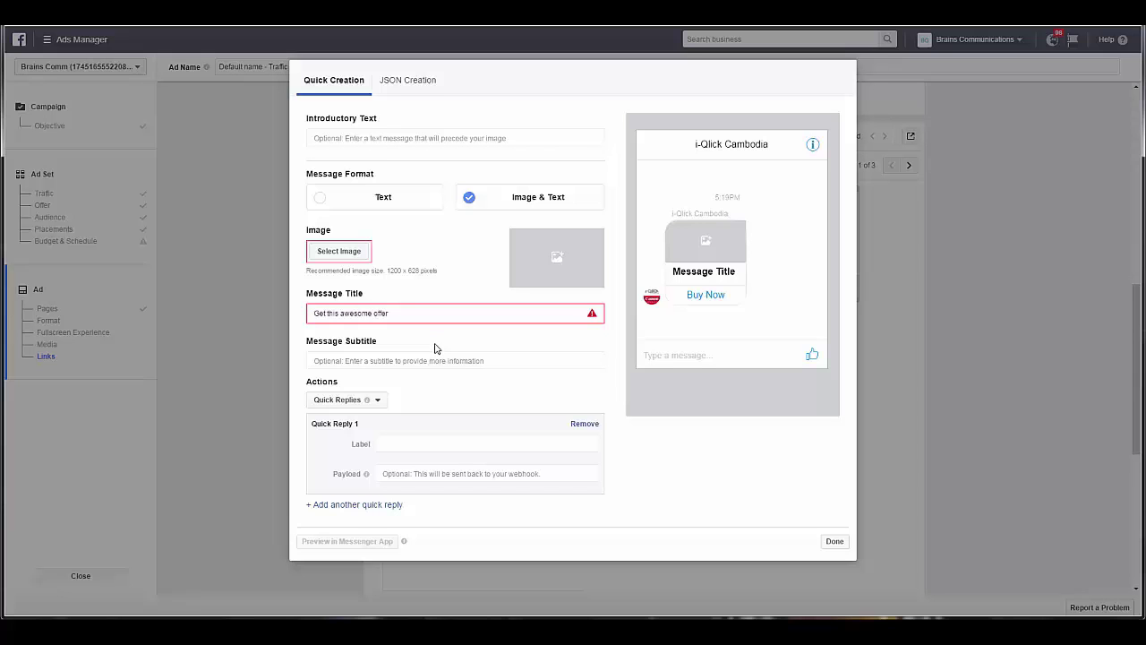
click(435, 348)
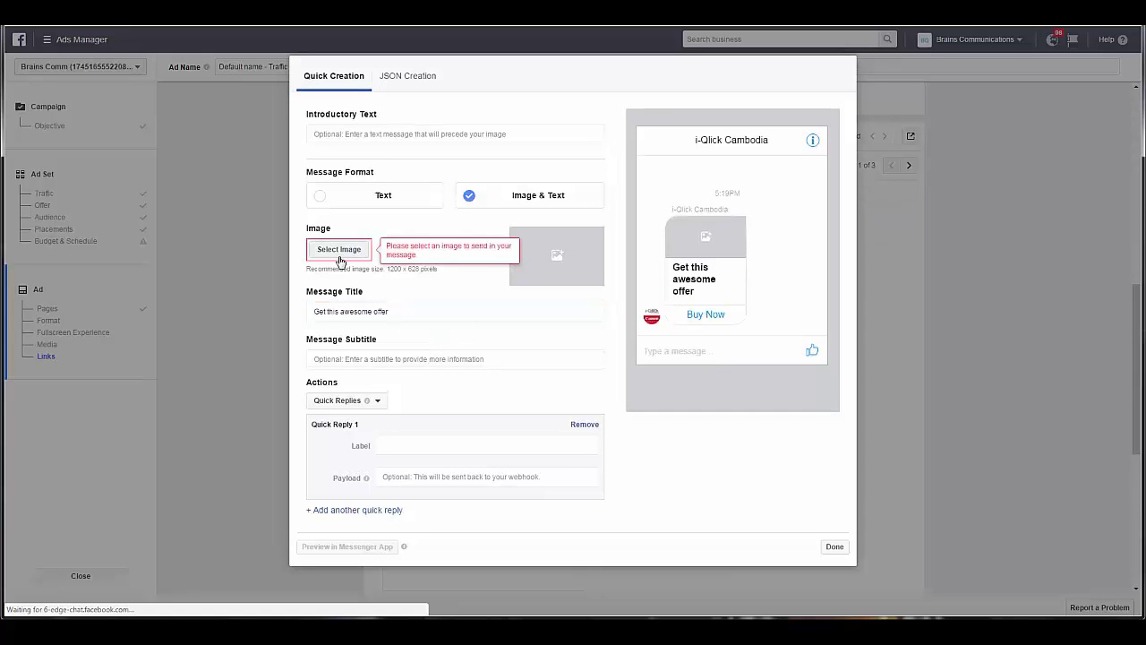
Use the i-Qlick Canon logo from the image library as the message image
click(339, 256)
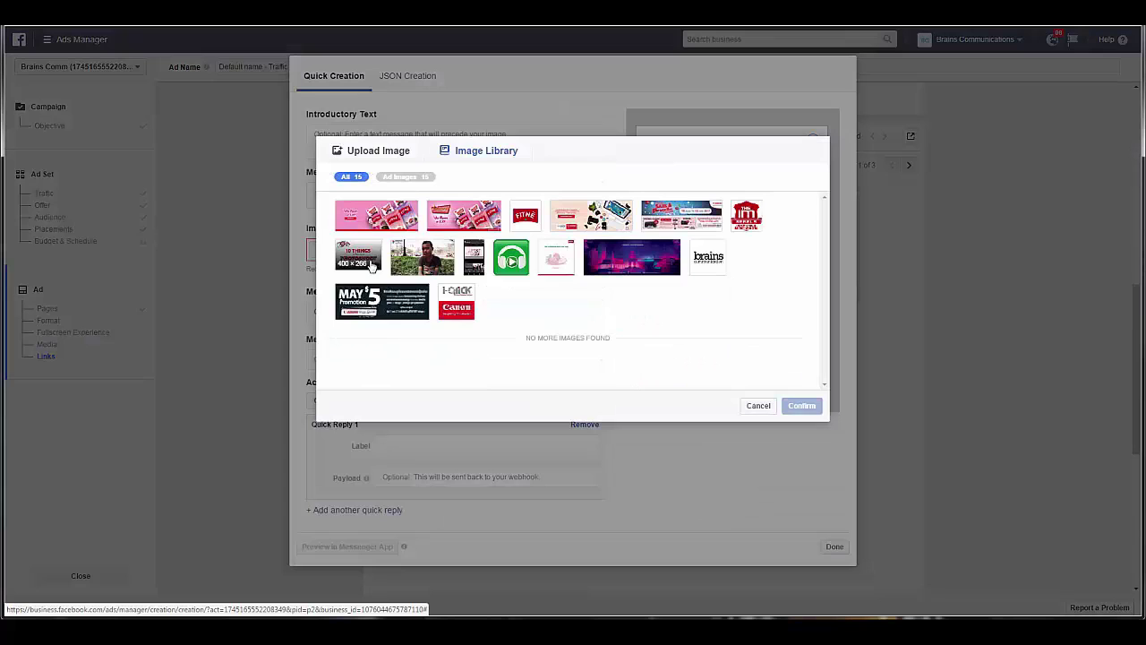
click(457, 308)
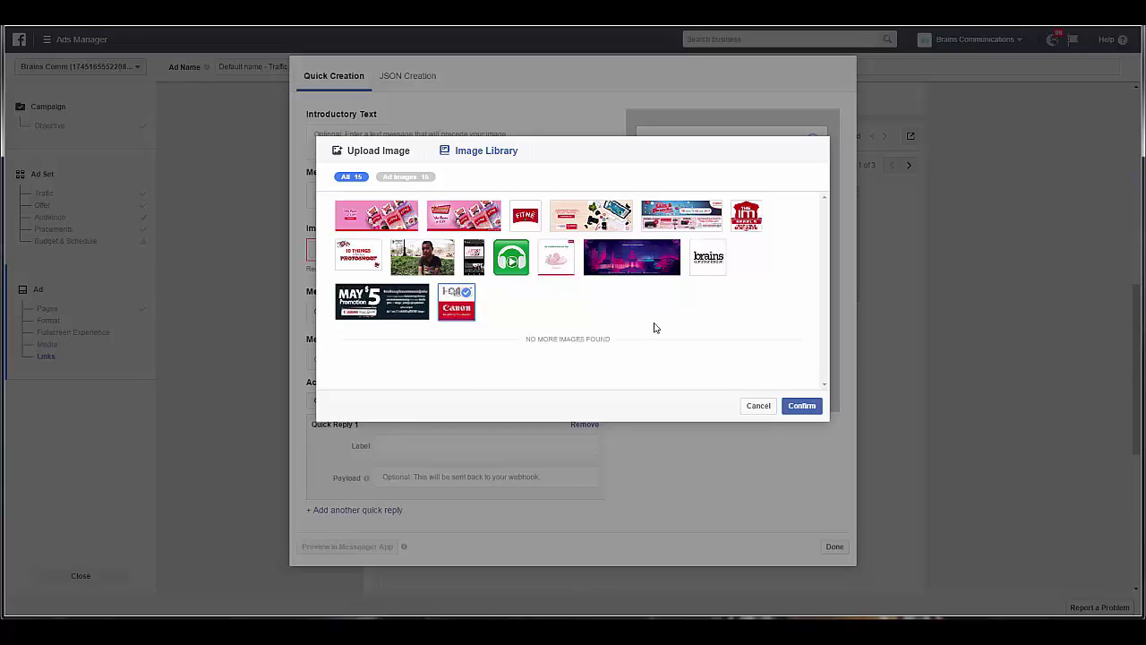
click(801, 406)
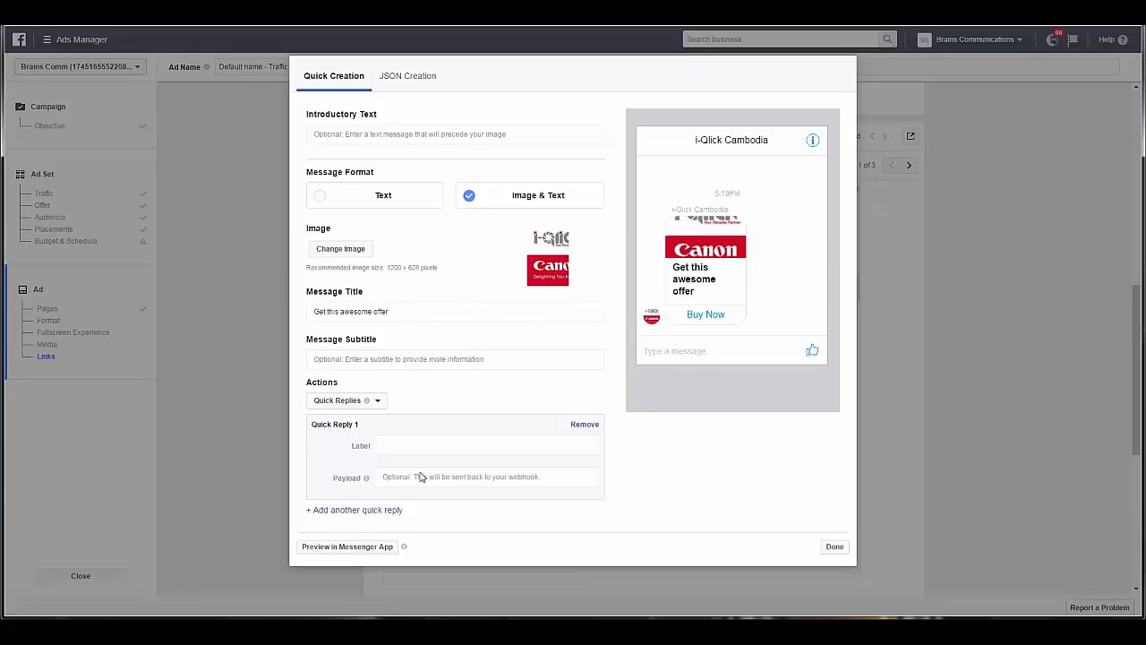
Switch the message's actions to Buttons, and save the message with the introductory text "Hey Did you already see this"
click(377, 400)
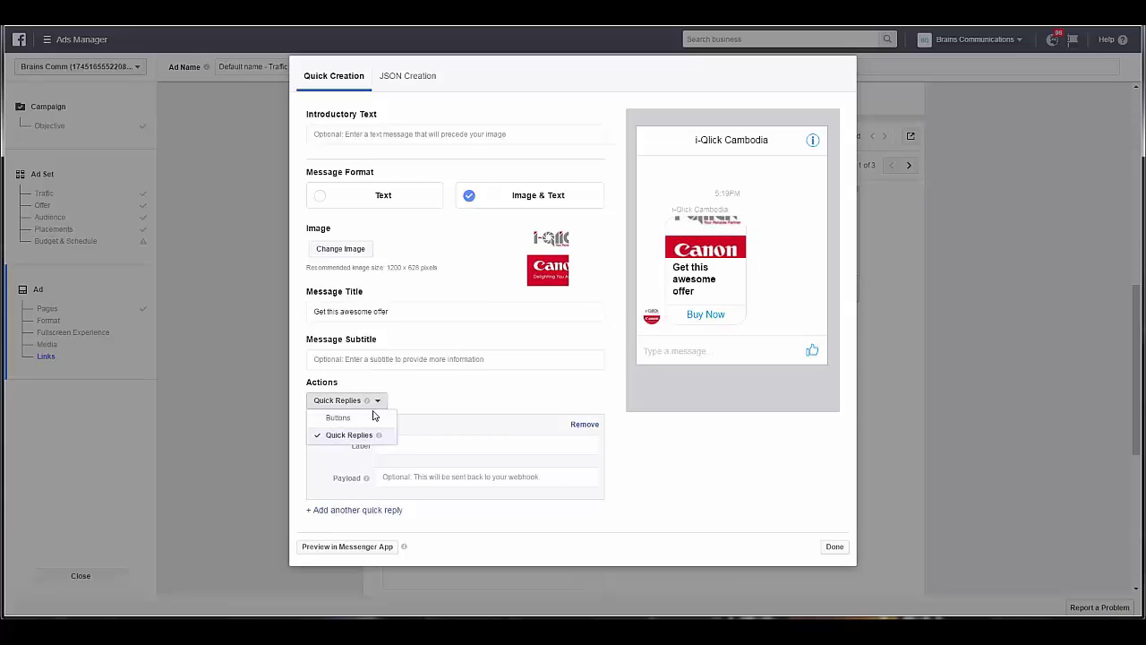
click(339, 420)
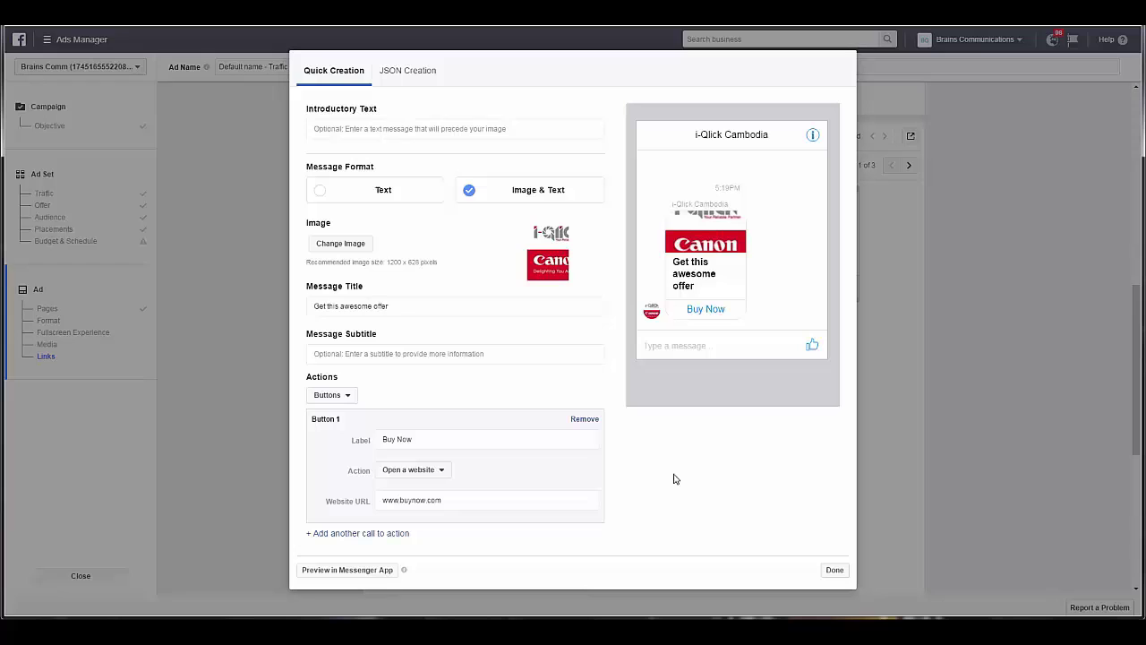
click(408, 129)
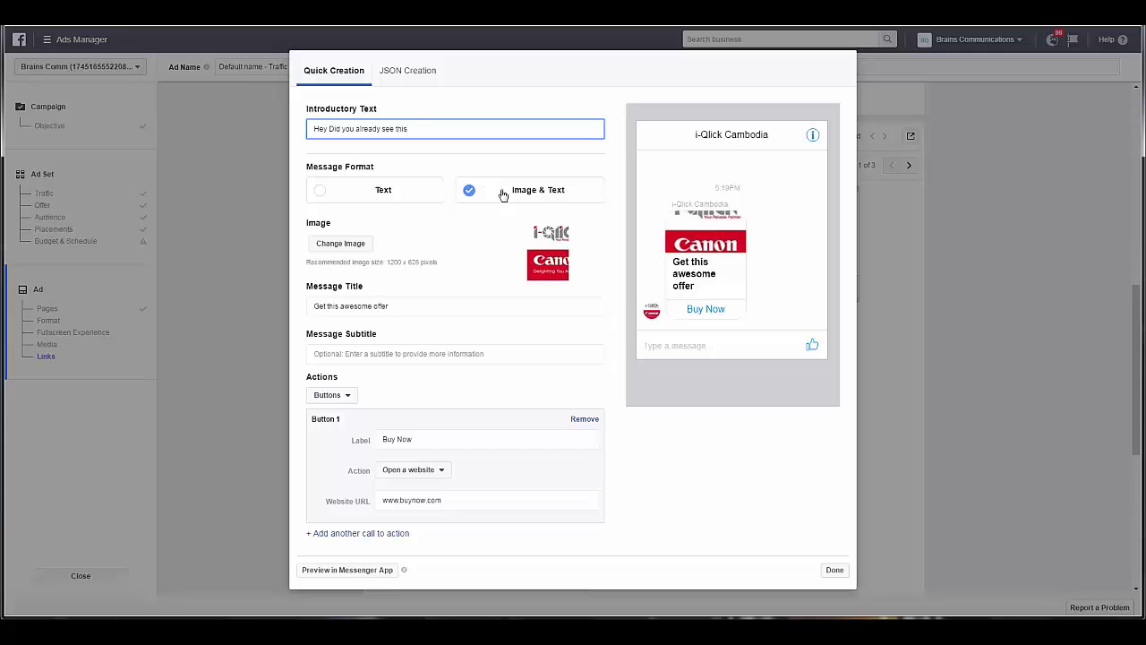
click(442, 154)
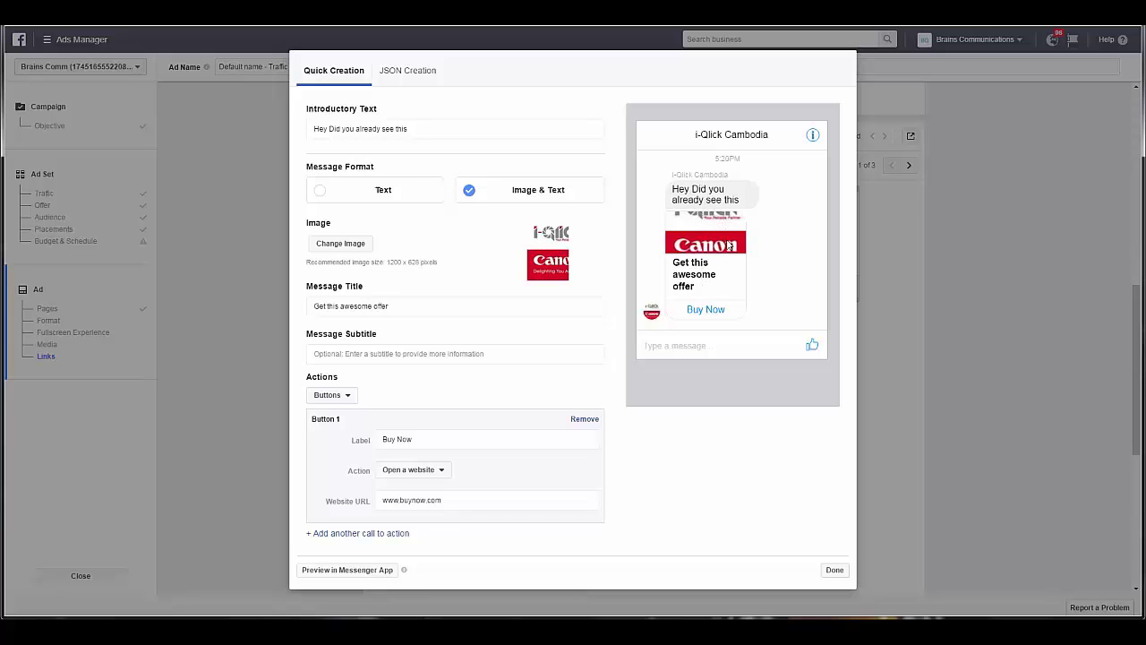
click(834, 570)
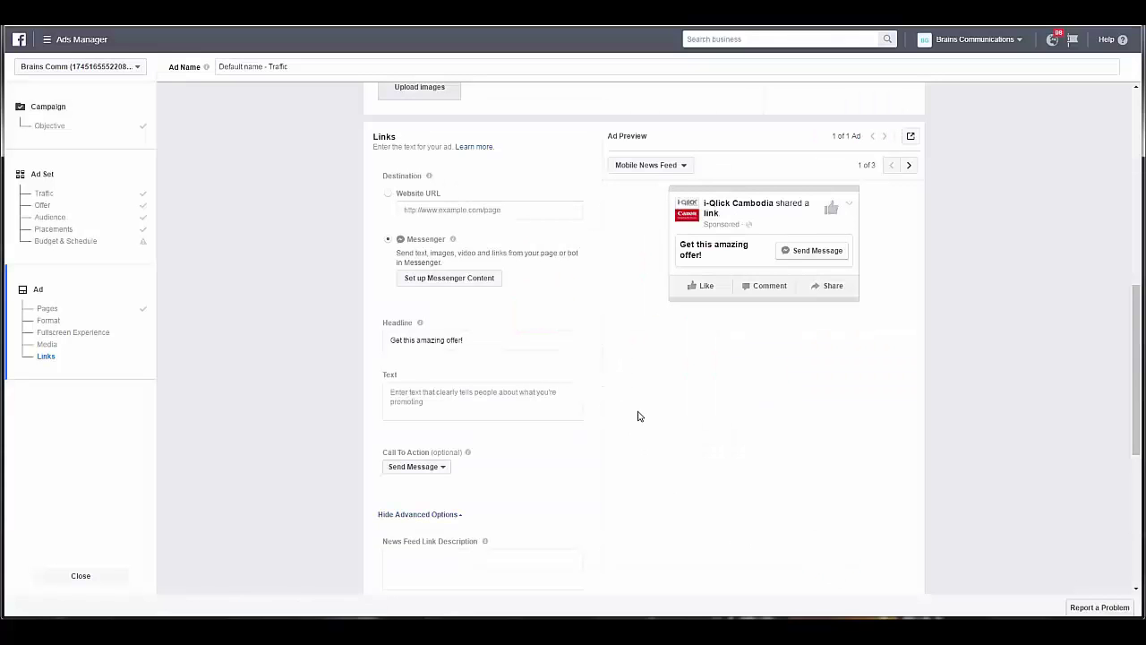
Look over the remaining ad settings and switch the ad preview to Feature Phone
scroll(350, 270, down, 5)
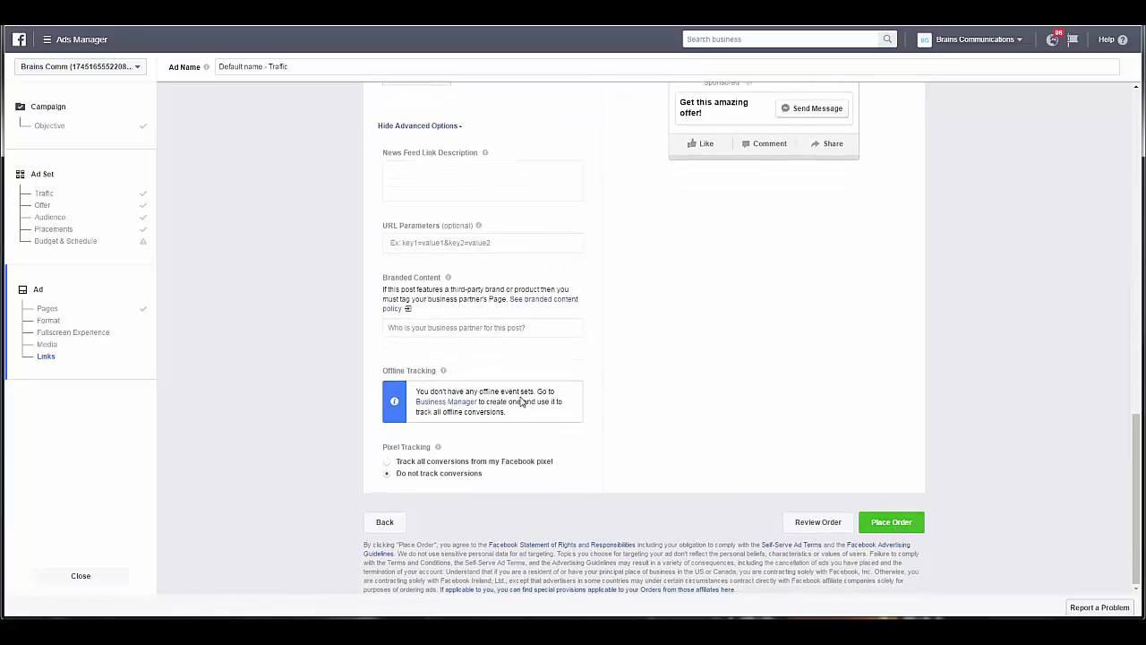
scroll(415, 363, up, 6)
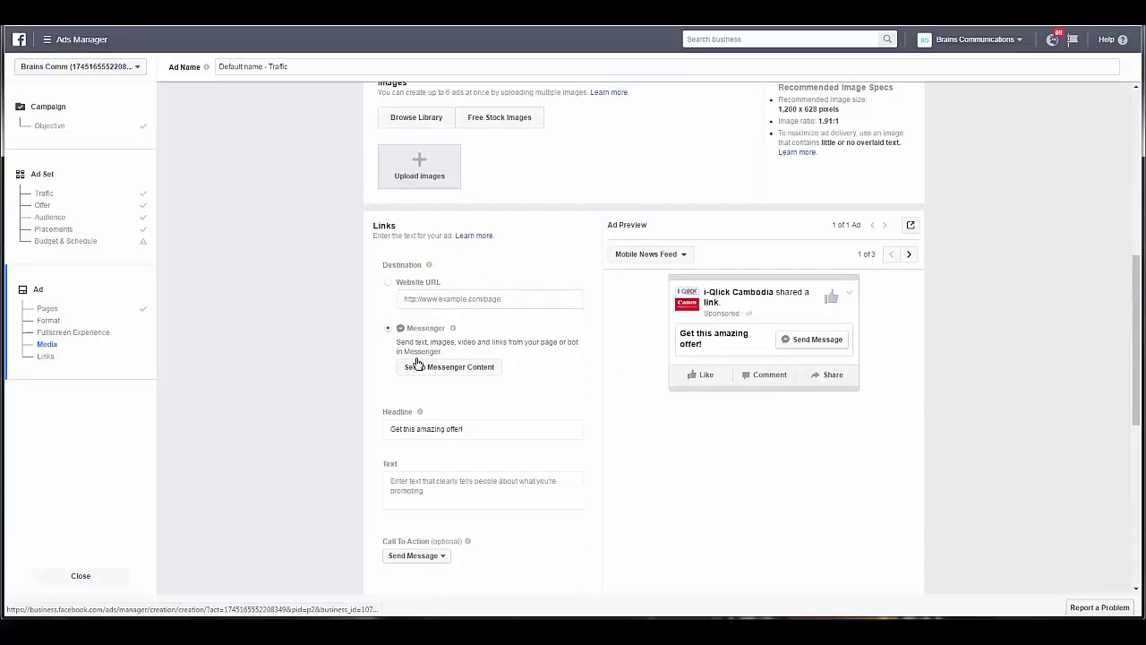
click(679, 315)
click(686, 378)
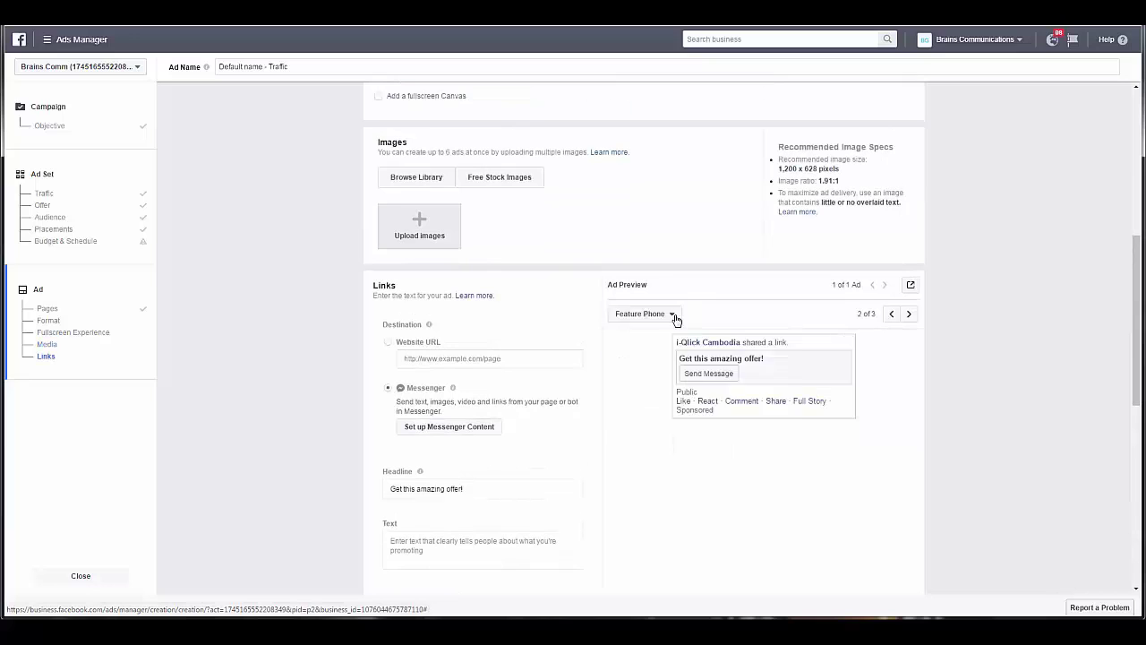
Switch the ad preview to Mobile News Feed and enter the ad text "This is something you don't want to miss!"
click(673, 314)
click(670, 417)
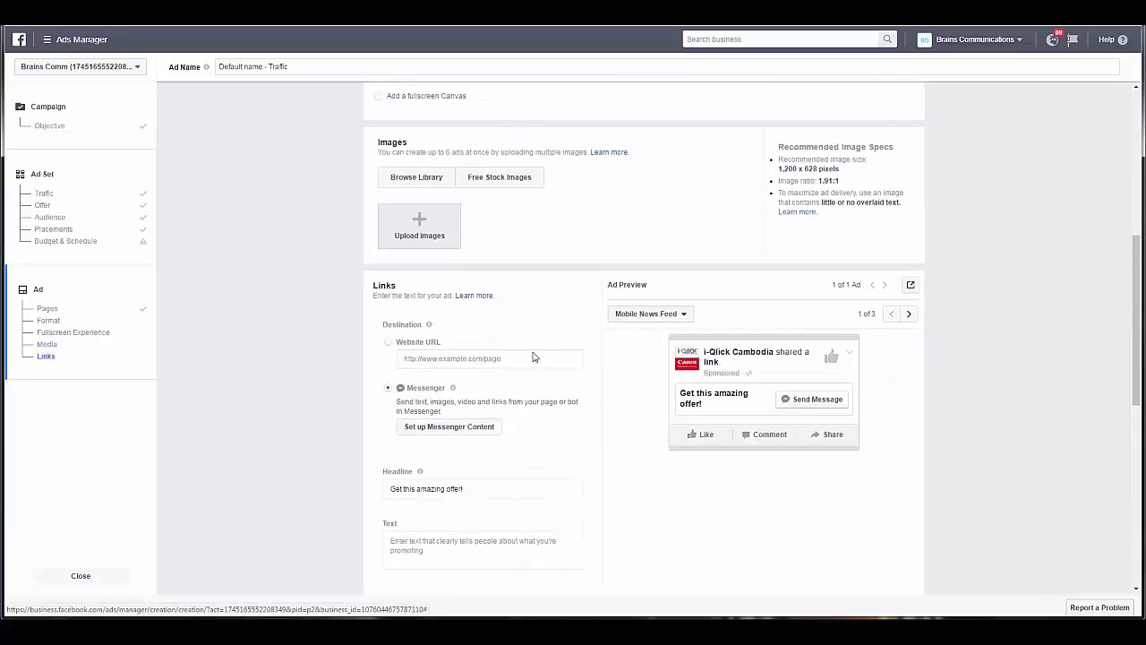
scroll(1000, 399, down, 1)
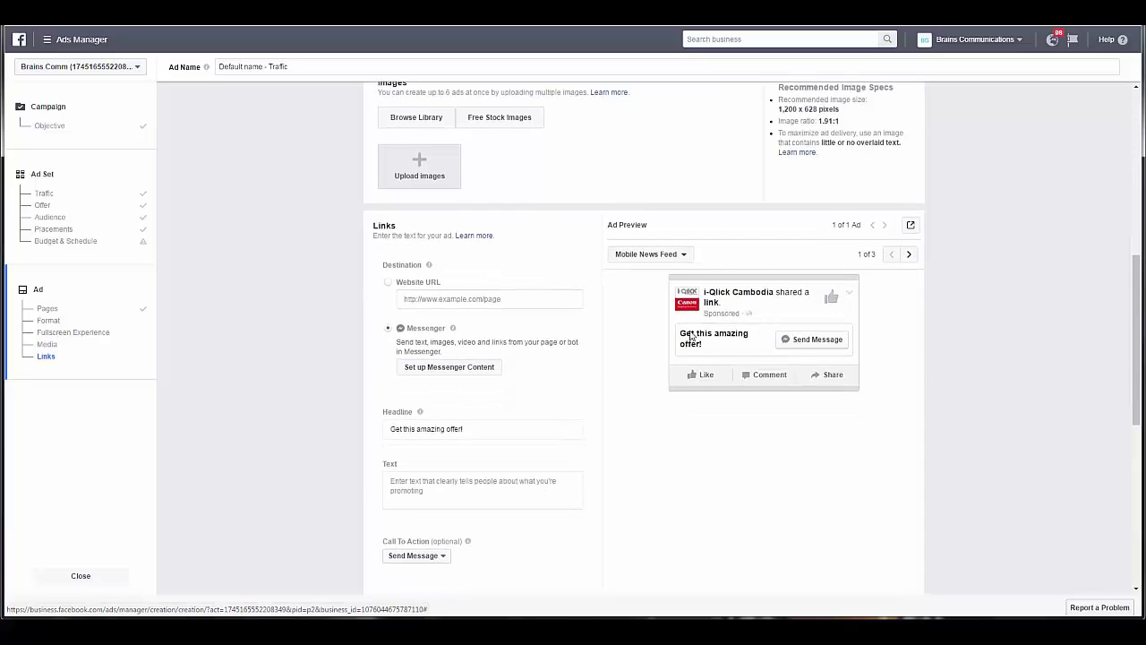
scroll(346, 350, down, 2)
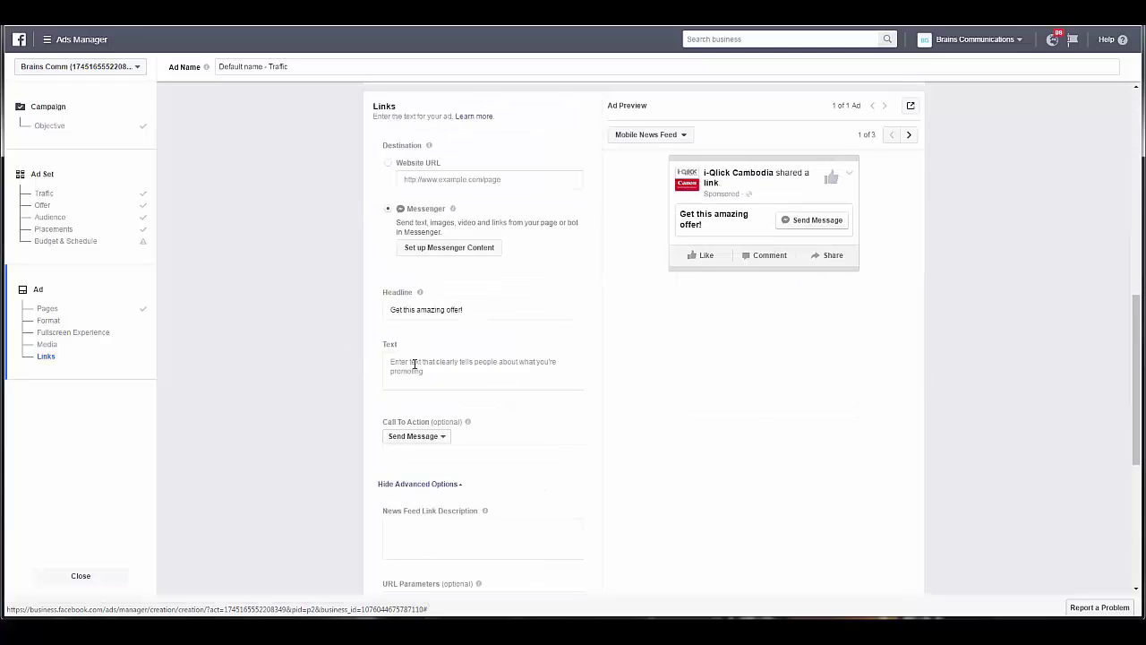
click(415, 364)
text(This is something you don't want to miss!)
click(321, 384)
Add the Canon banner image with cameras and a plant on a desk from the image library as the ad image
scroll(511, 340, up, 4)
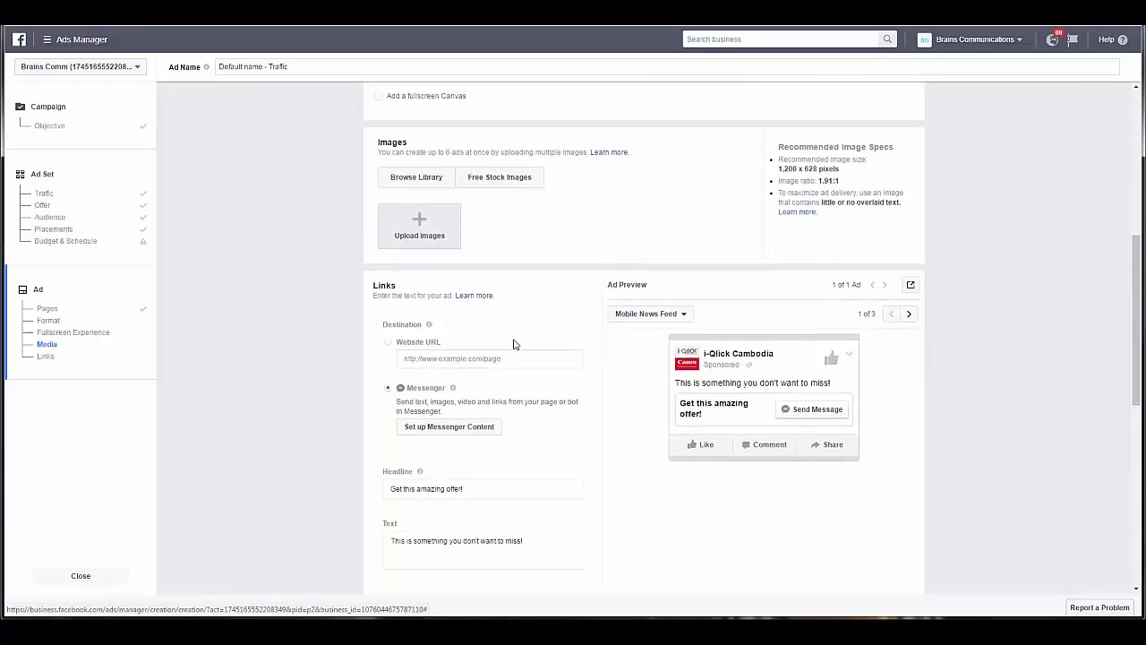
click(423, 283)
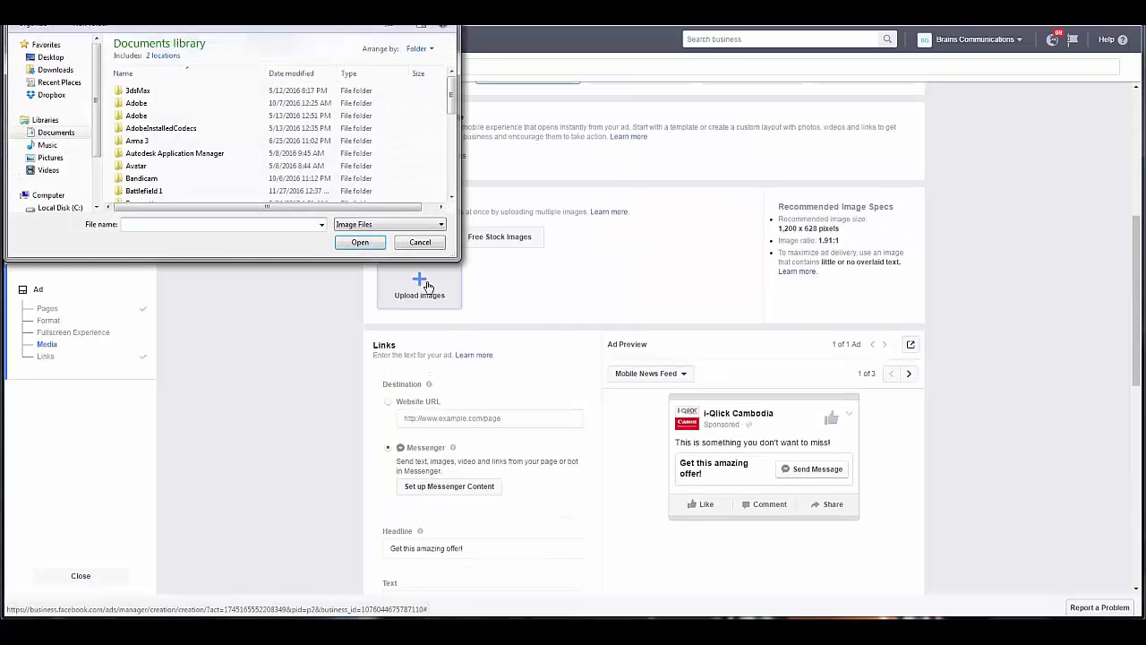
click(420, 243)
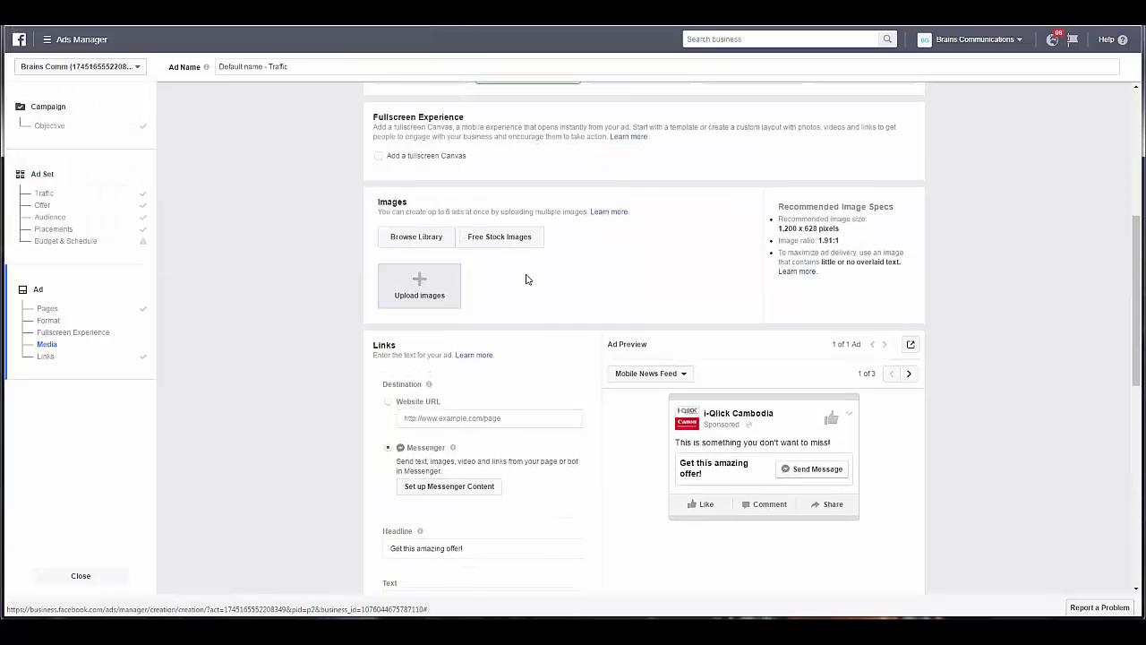
click(417, 240)
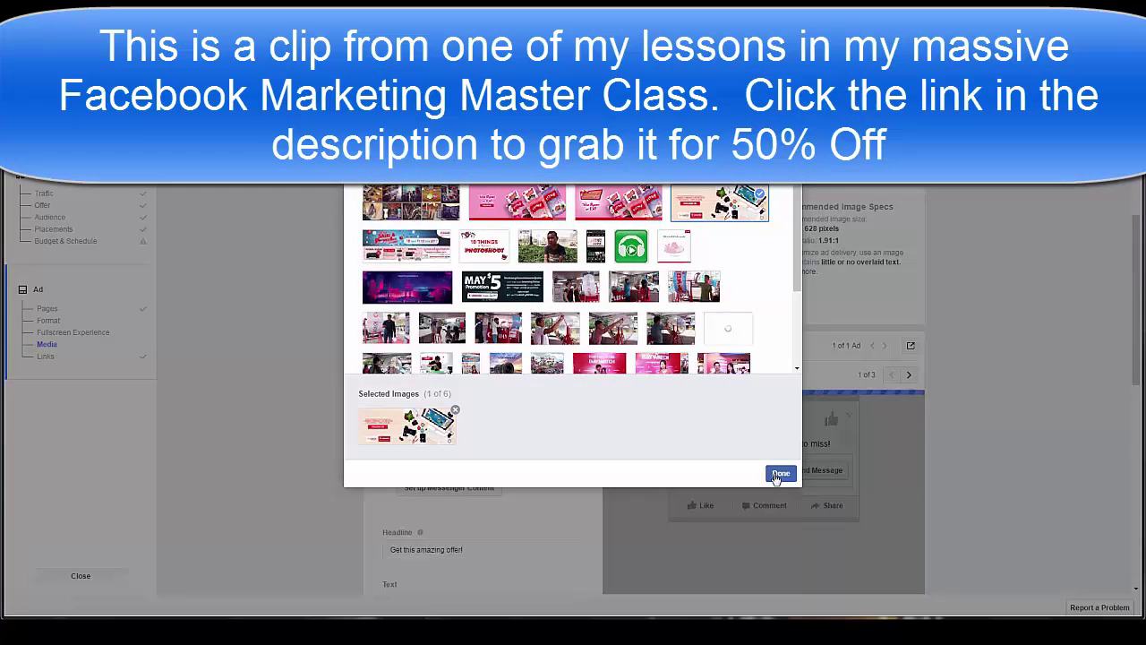
click(780, 473)
Preview the ad as Feature Phone and Desktop News Feed, and look over the remaining link, tracking and image settings
scroll(941, 296, down, 3)
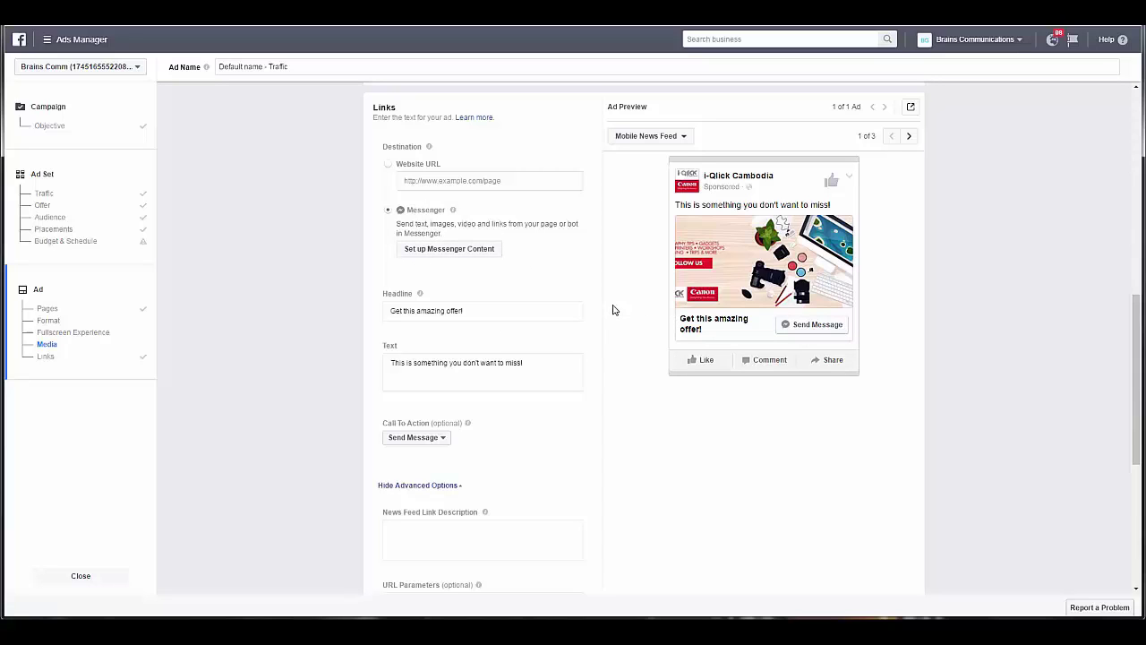
click(908, 136)
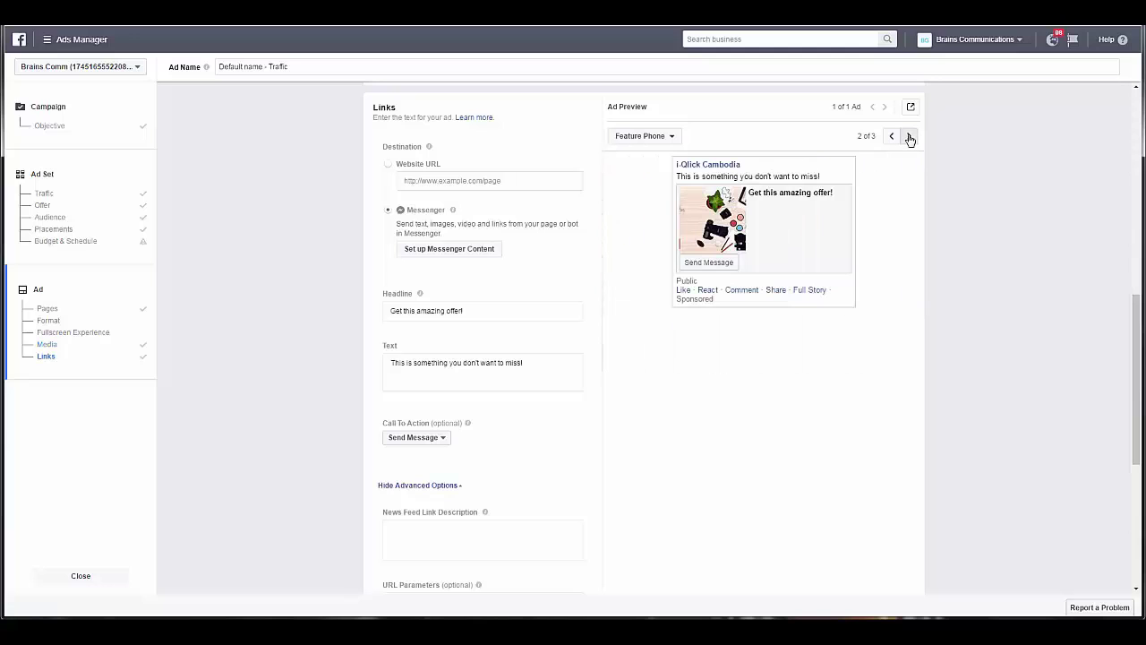
click(909, 137)
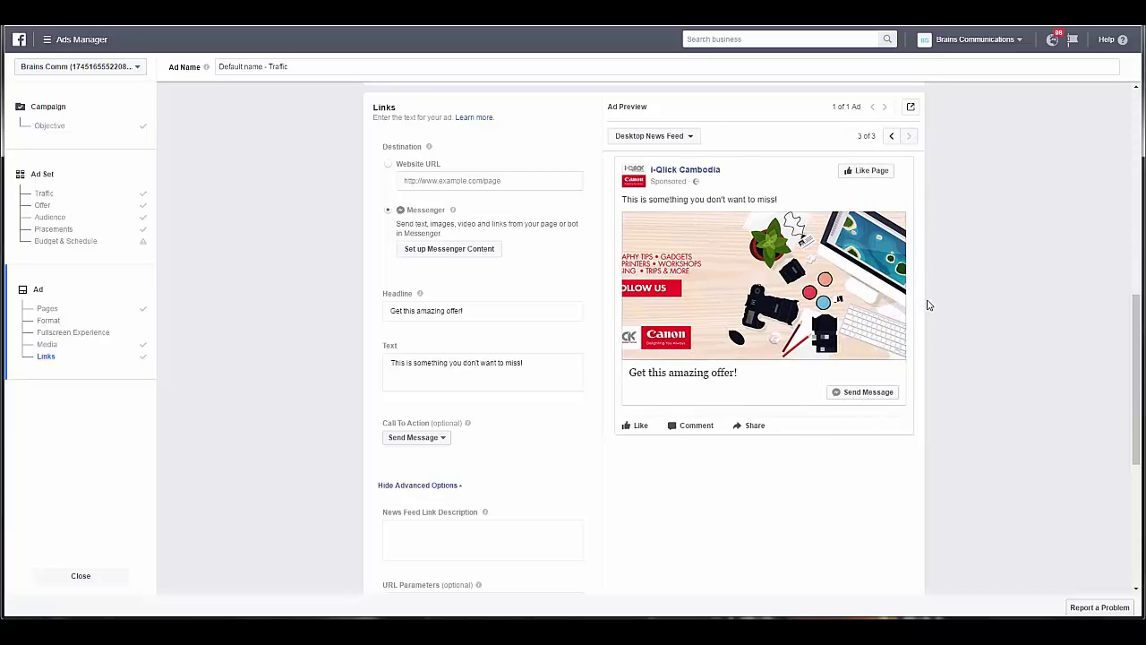
scroll(927, 304, down, 5)
scroll(785, 419, down, 1)
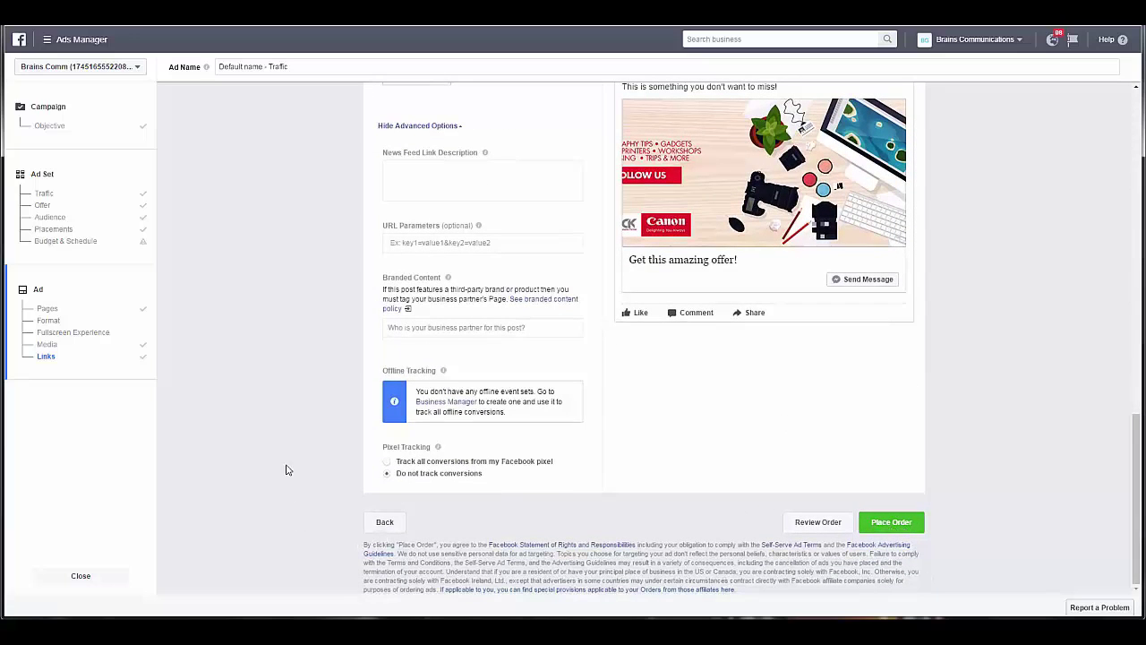
scroll(311, 387, up, 2)
scroll(311, 387, up, 5)
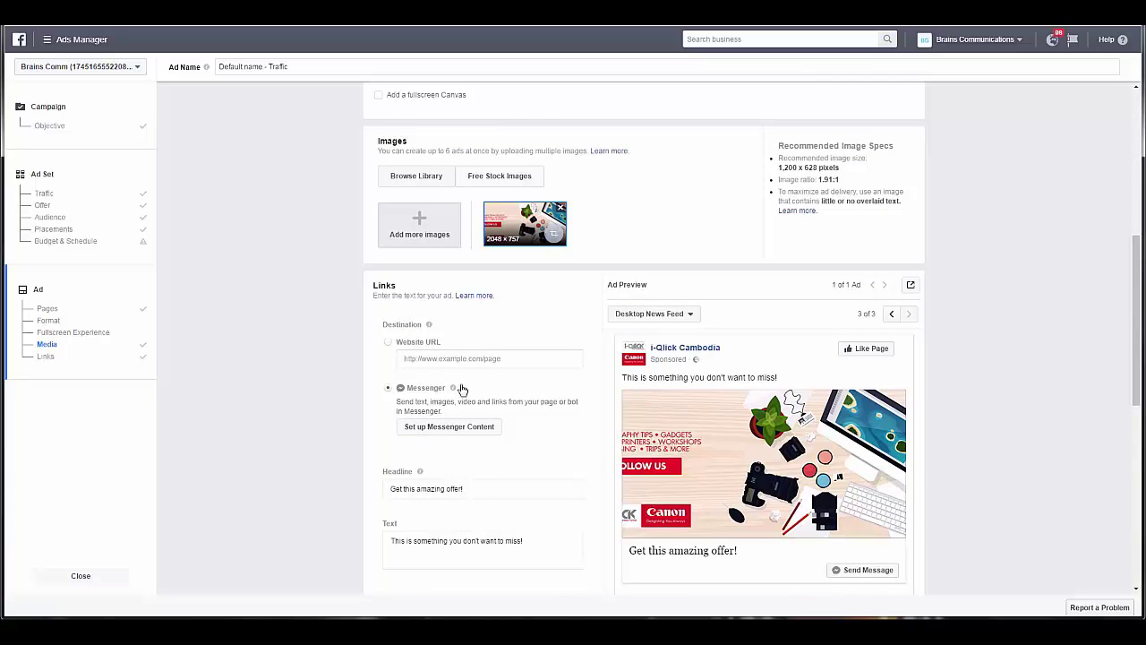
scroll(447, 439, down, 2)
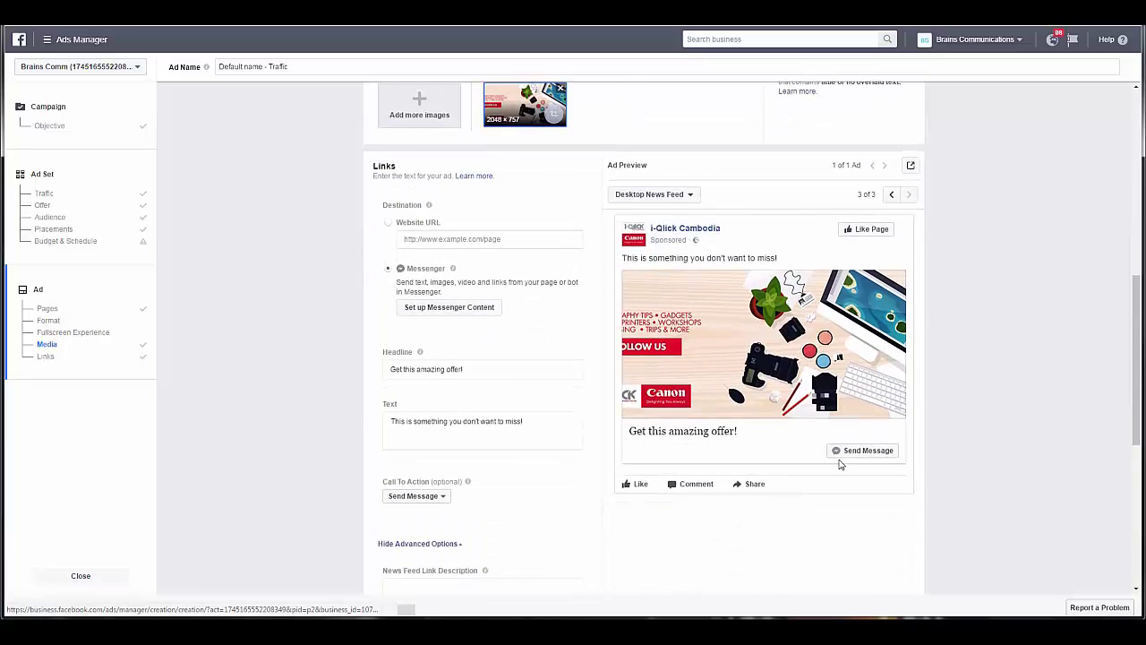